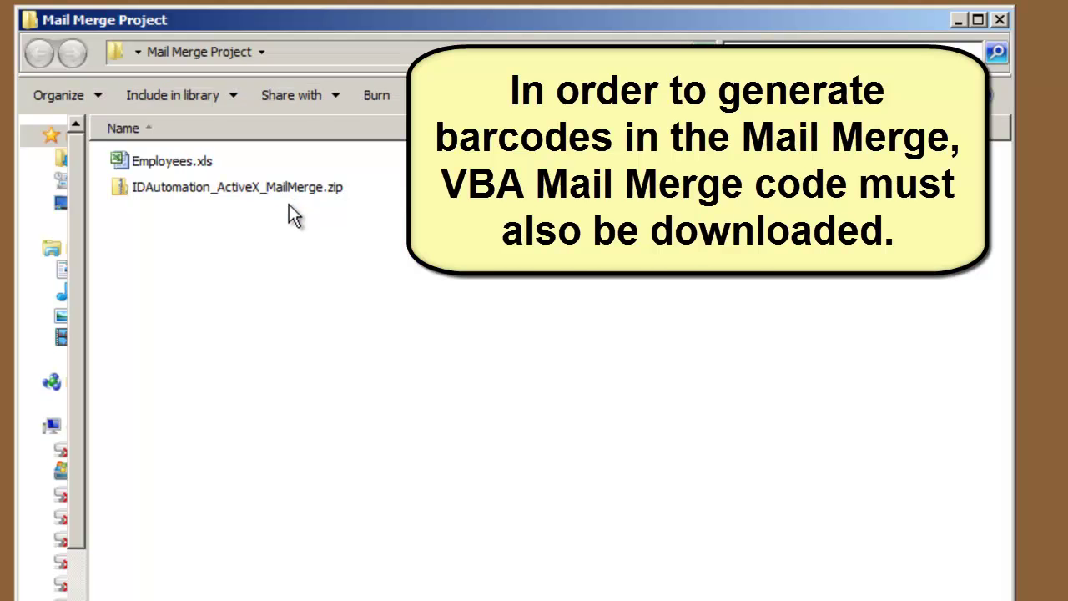
- Extract the MailMerge zip here and select the extracted IDAutomation_ActiveX_MailMerge.bas file
click(177, 191)
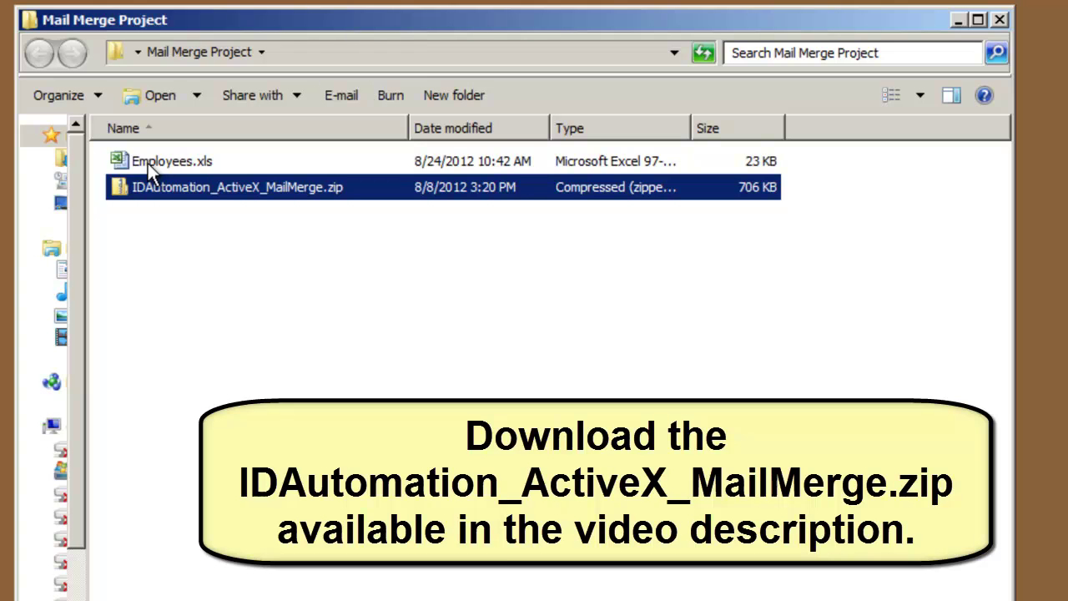
right_click(174, 189)
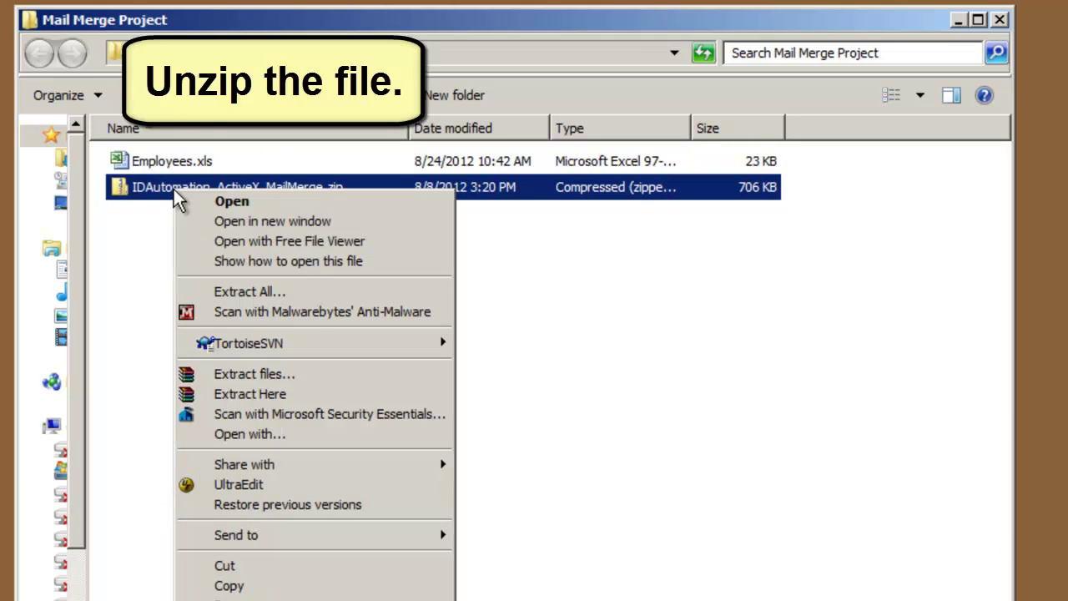
click(240, 394)
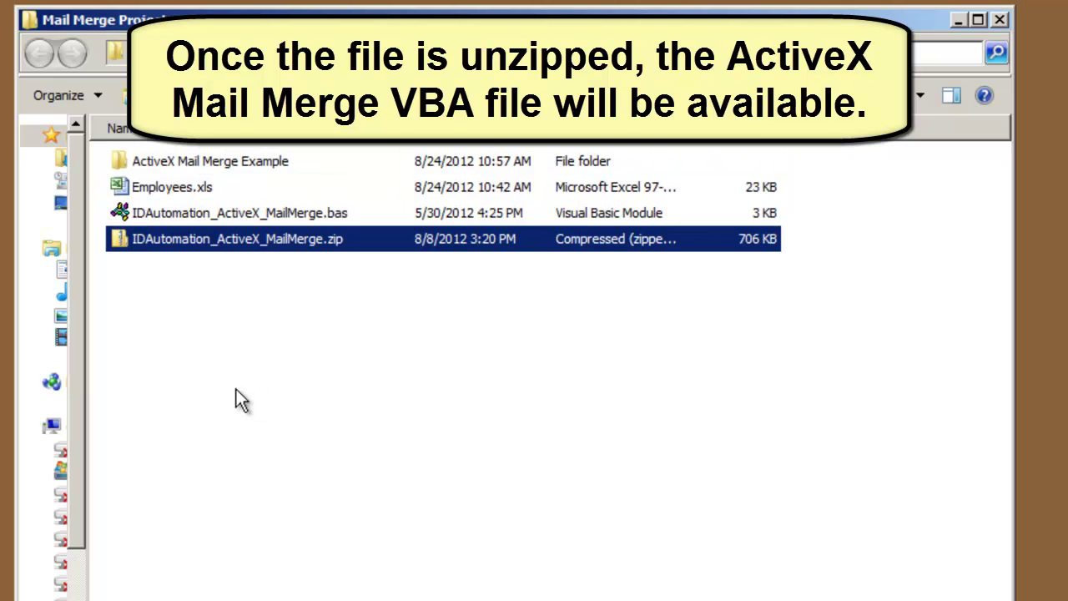
click(235, 376)
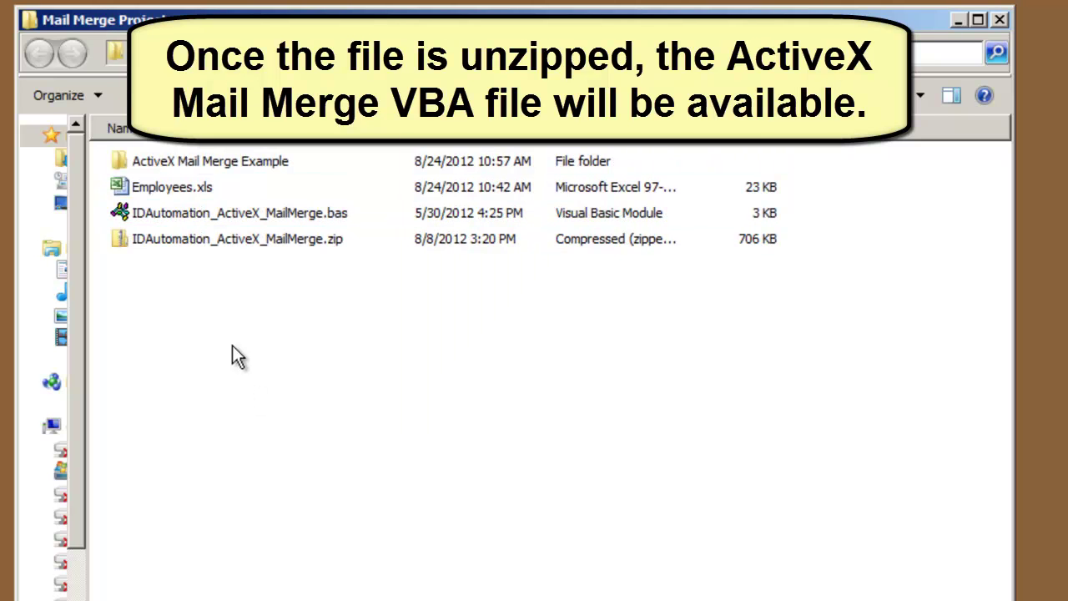
click(179, 220)
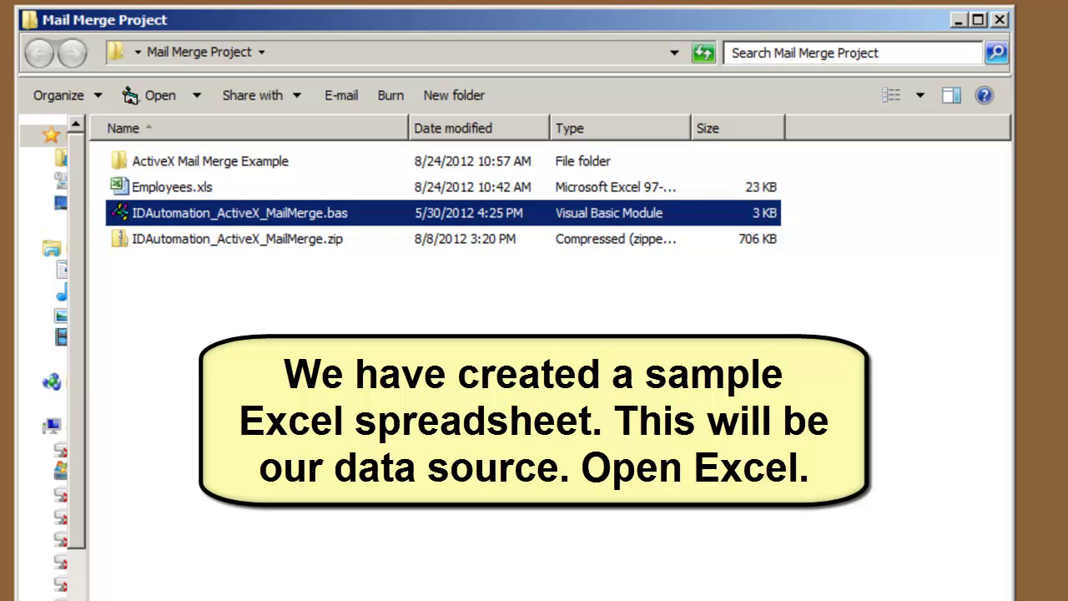
- Open Employees.xls in Excel and add Jon in cell A9 below Caroline
click(177, 191)
double_click(177, 191)
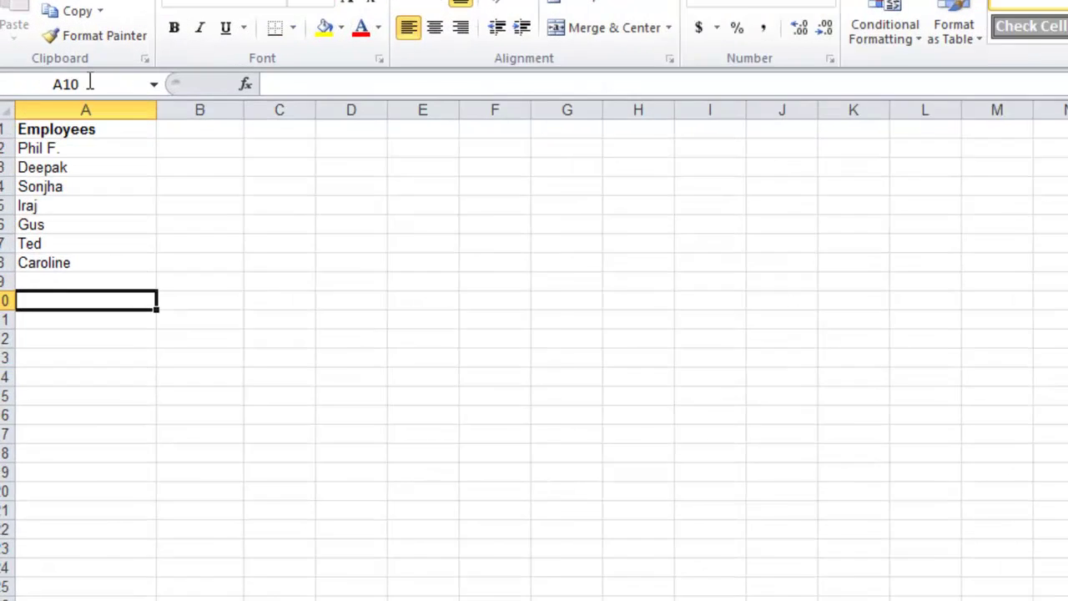
click(45, 332)
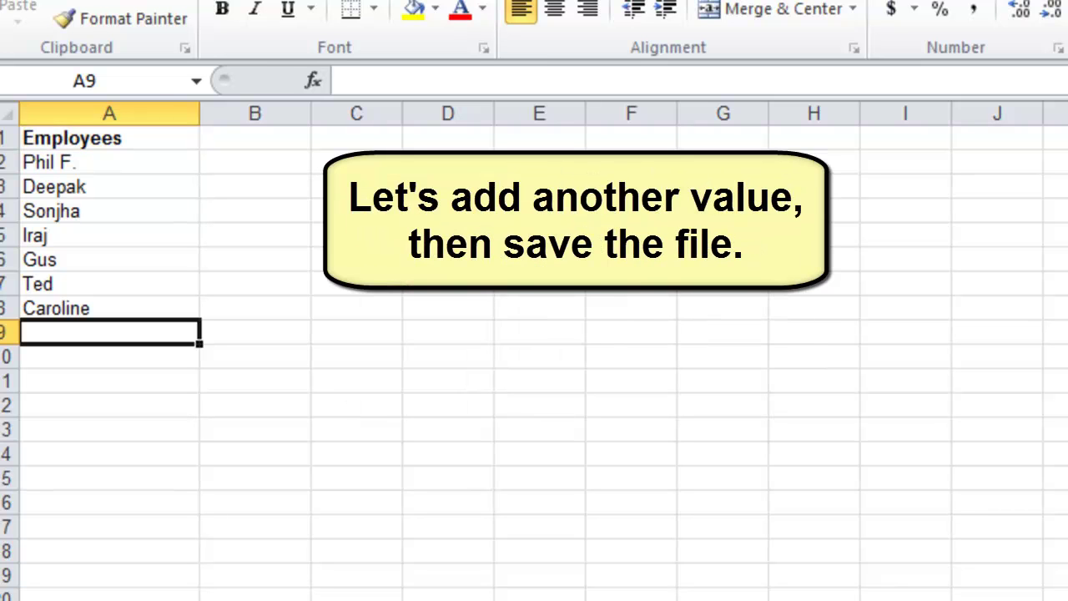
key(F2)
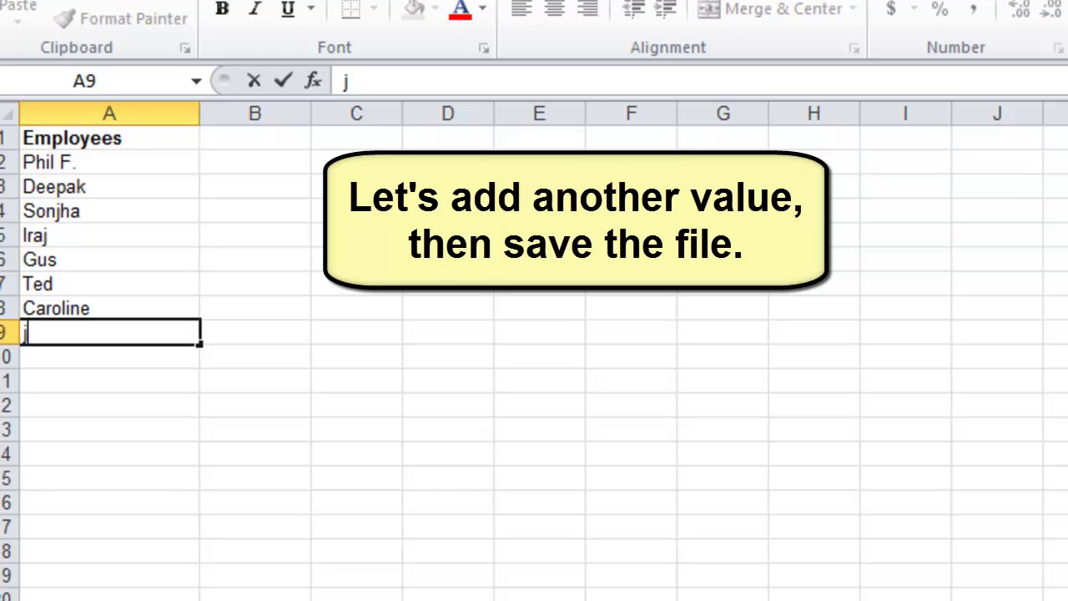
text(Jon)
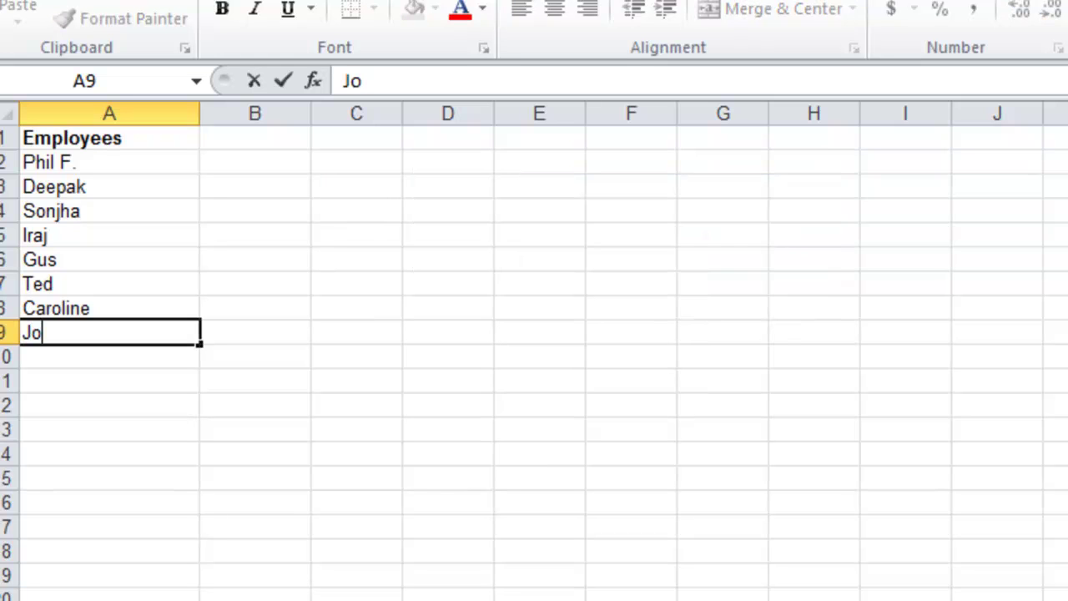
click(138, 510)
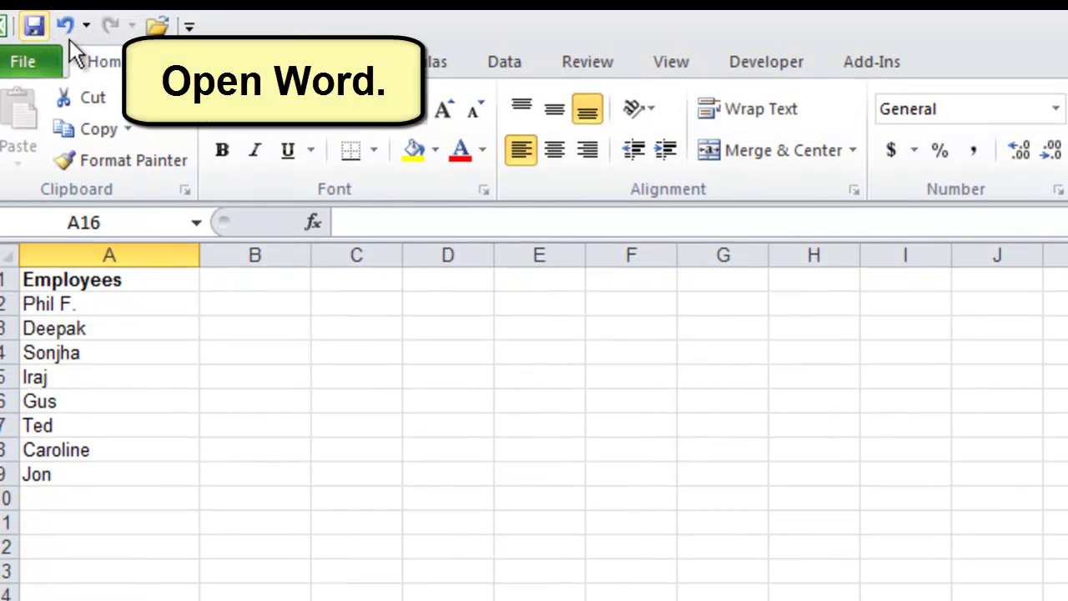
click(36, 281)
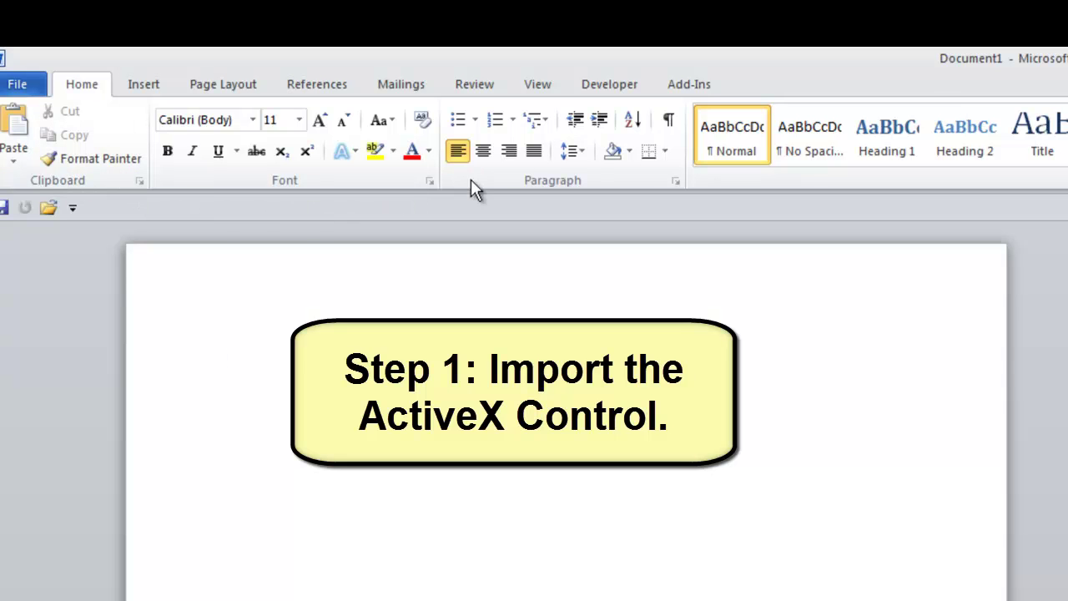
- From Developer > Legacy Tools > More Controls, pick IDAutomation Linear BarCode 1.606
click(610, 84)
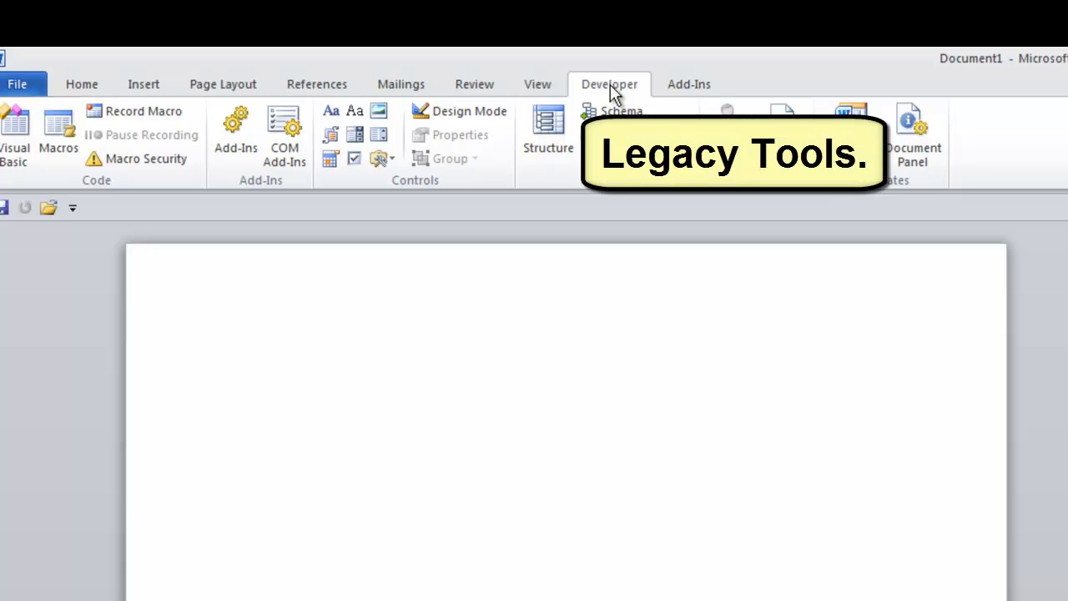
click(386, 158)
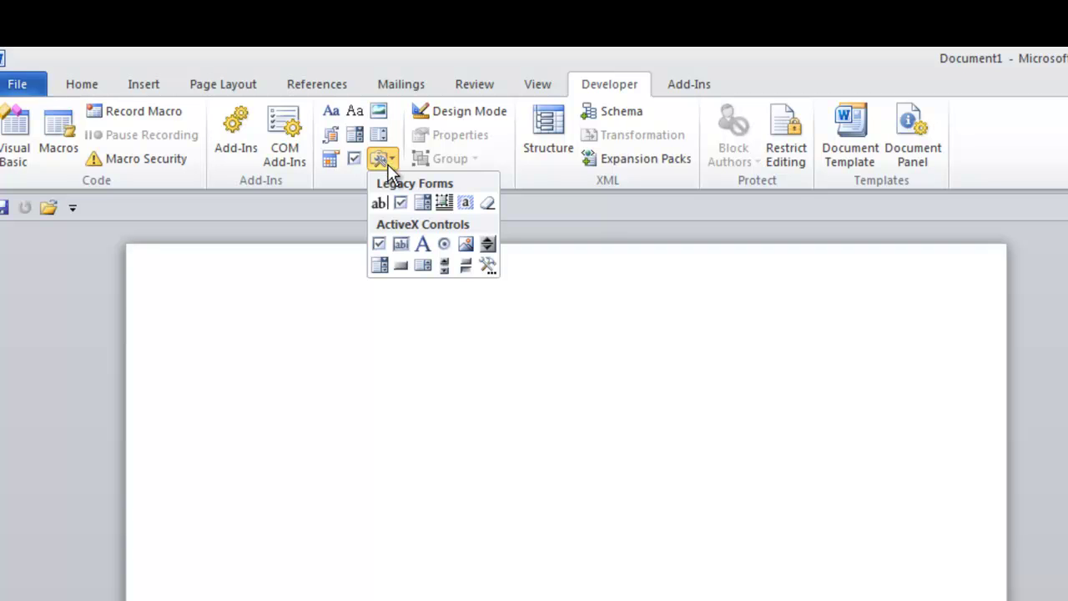
click(488, 265)
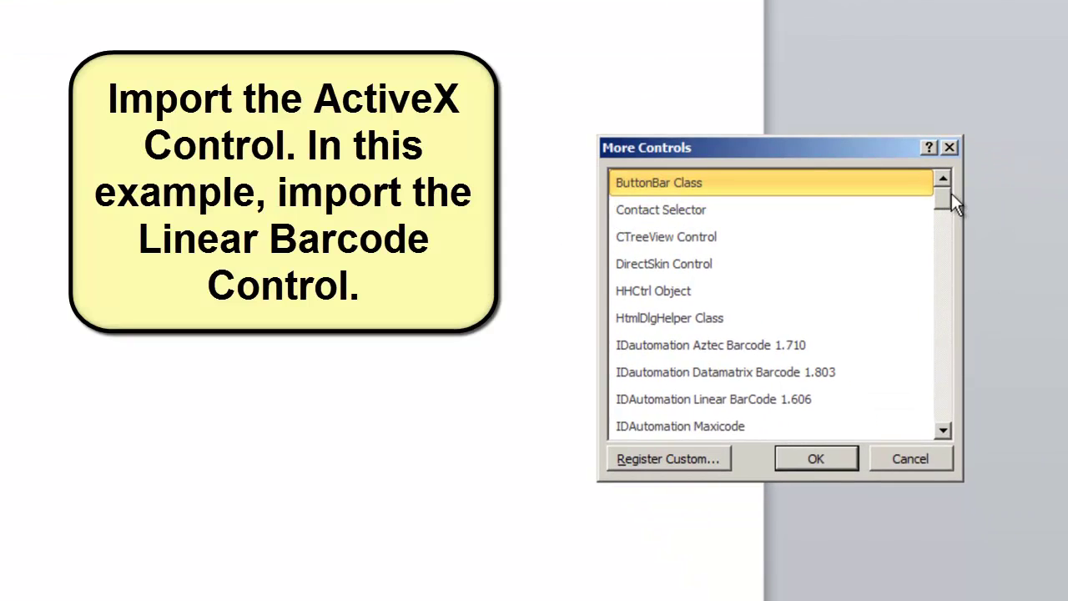
drag(951, 193, 951, 201)
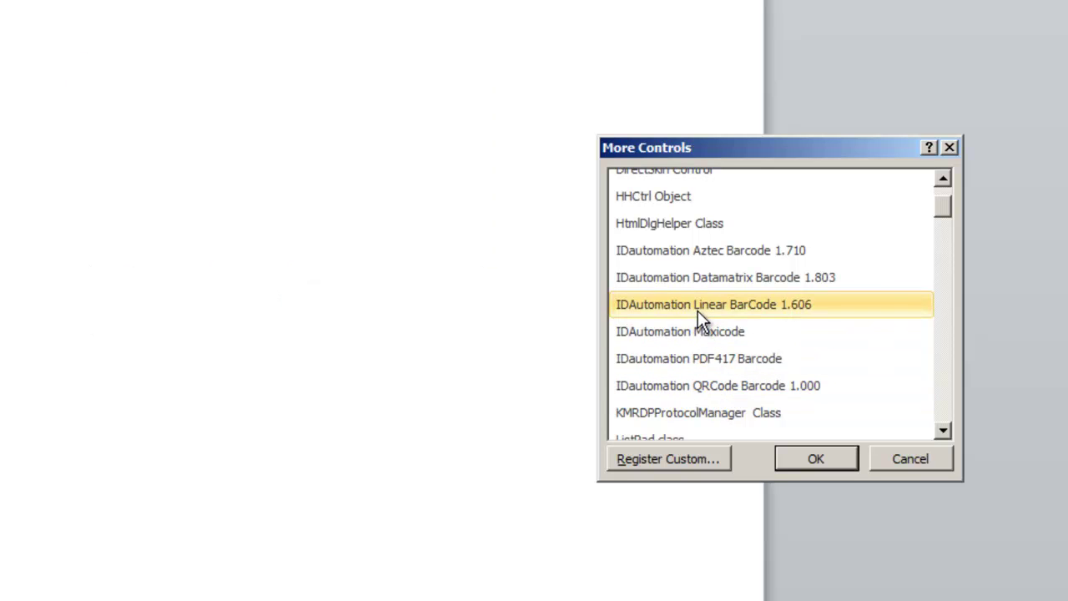
click(698, 305)
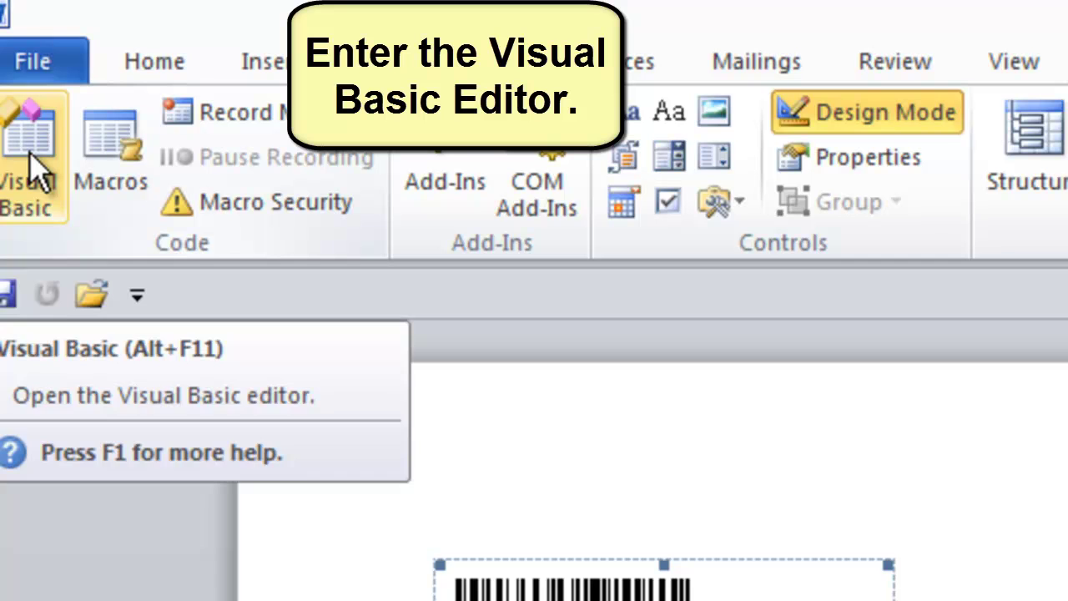
- In the Visual Basic editor, start File > Import File and pick Desktop\Mail Merge Project\IDAutomation_ActiveX_MailMerge.bas
click(31, 171)
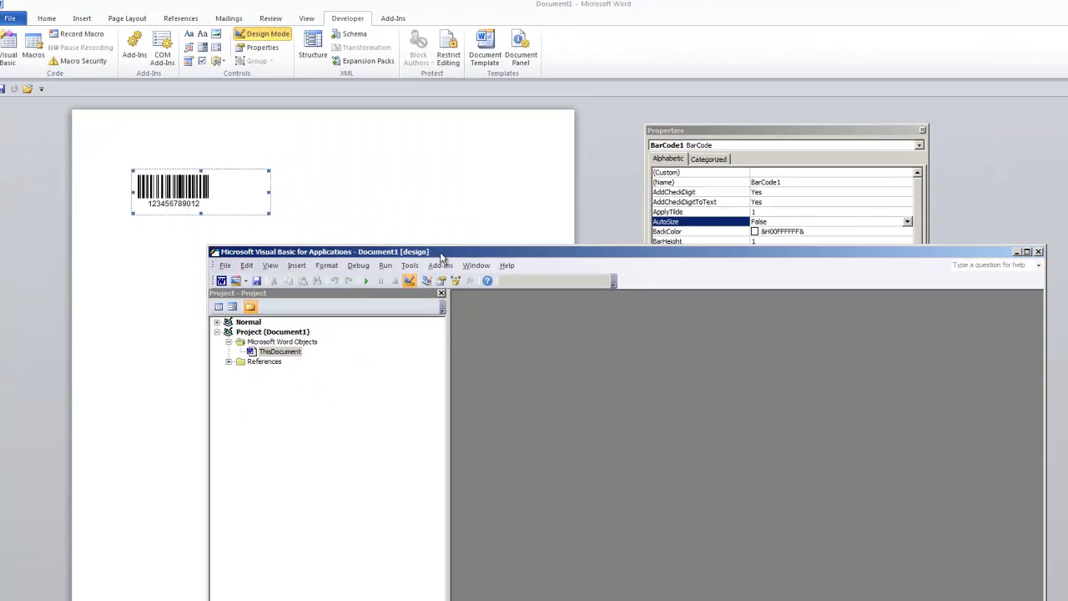
drag(656, 386, 640, 278)
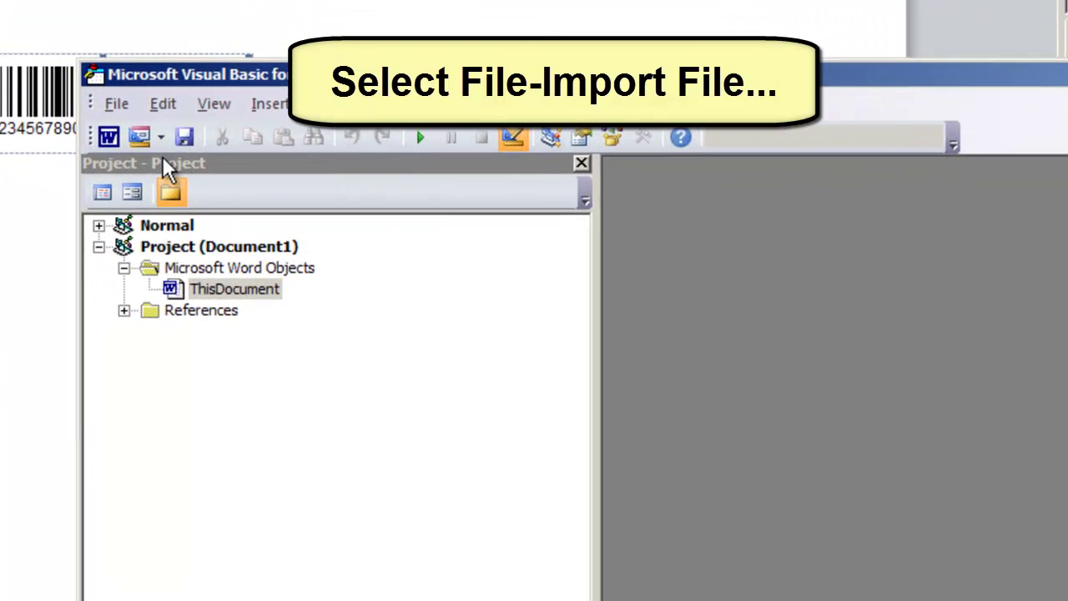
click(111, 107)
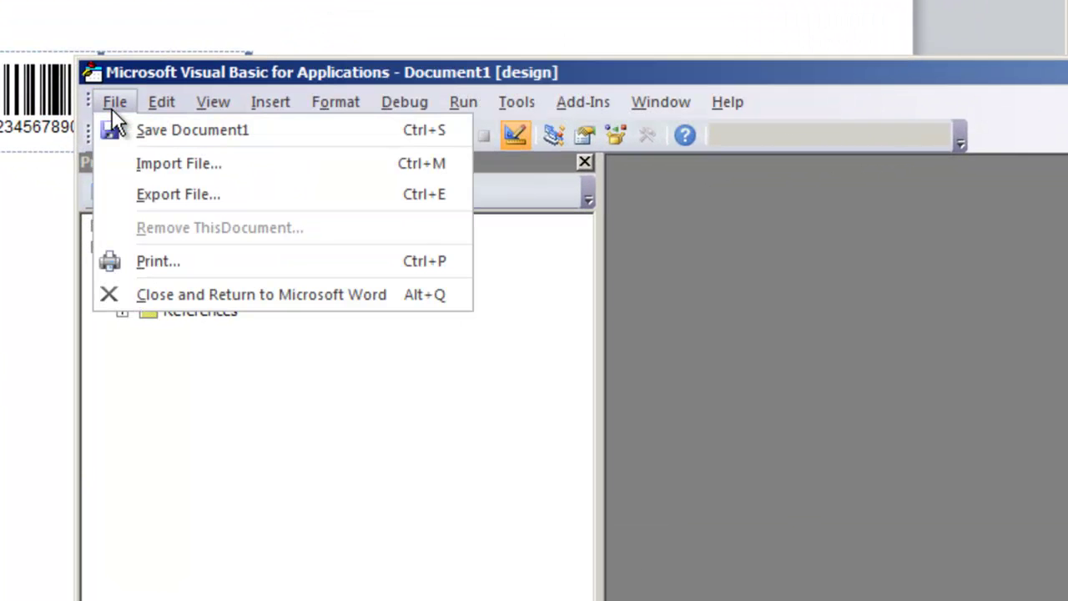
click(151, 166)
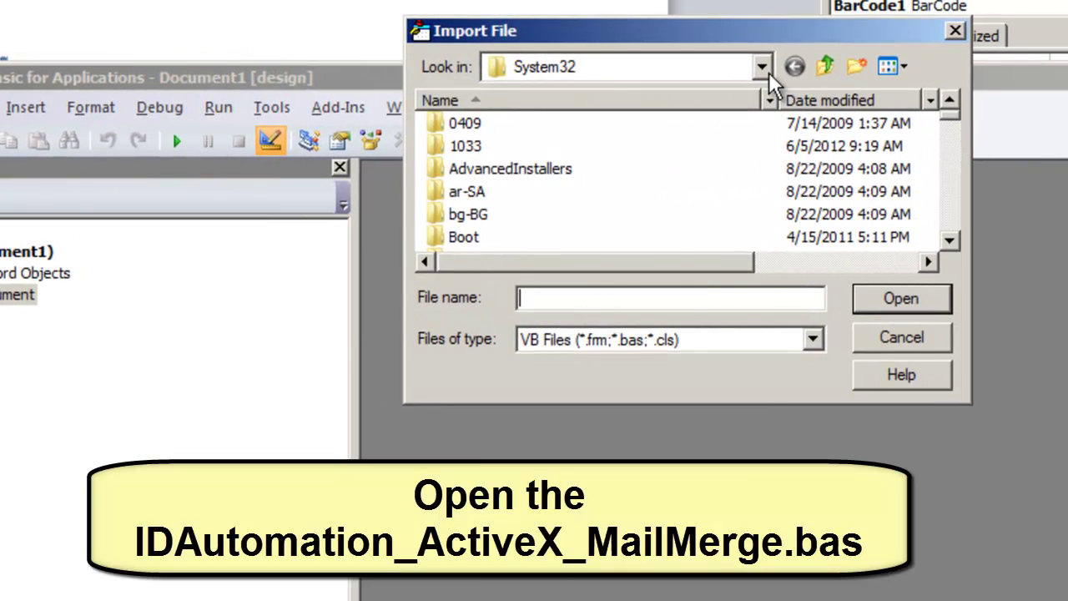
click(762, 67)
scroll(762, 117, up, 1)
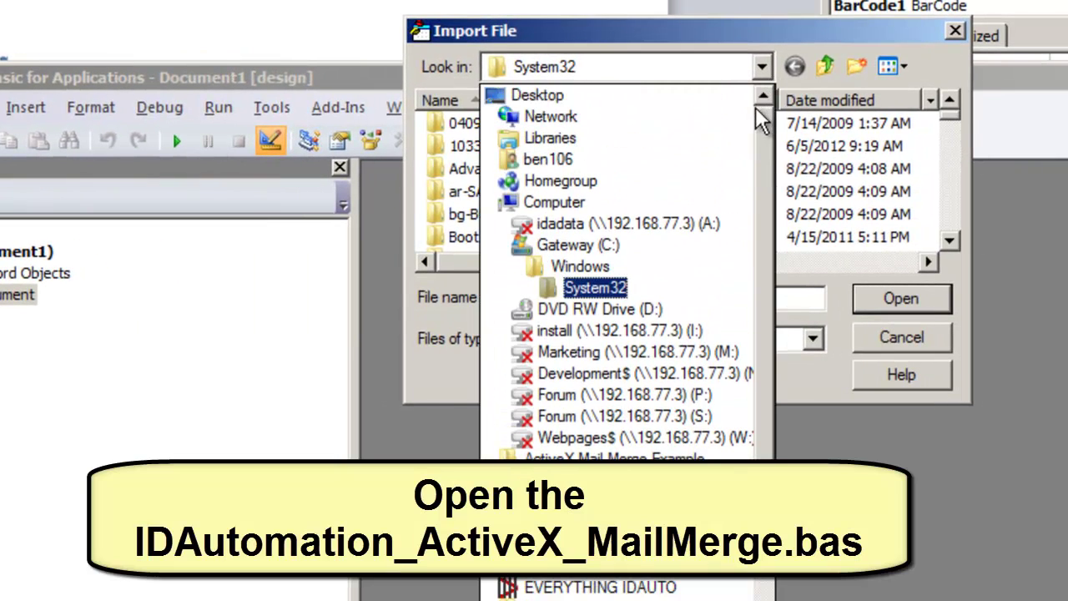
click(533, 97)
drag(949, 148, 960, 213)
double_click(538, 152)
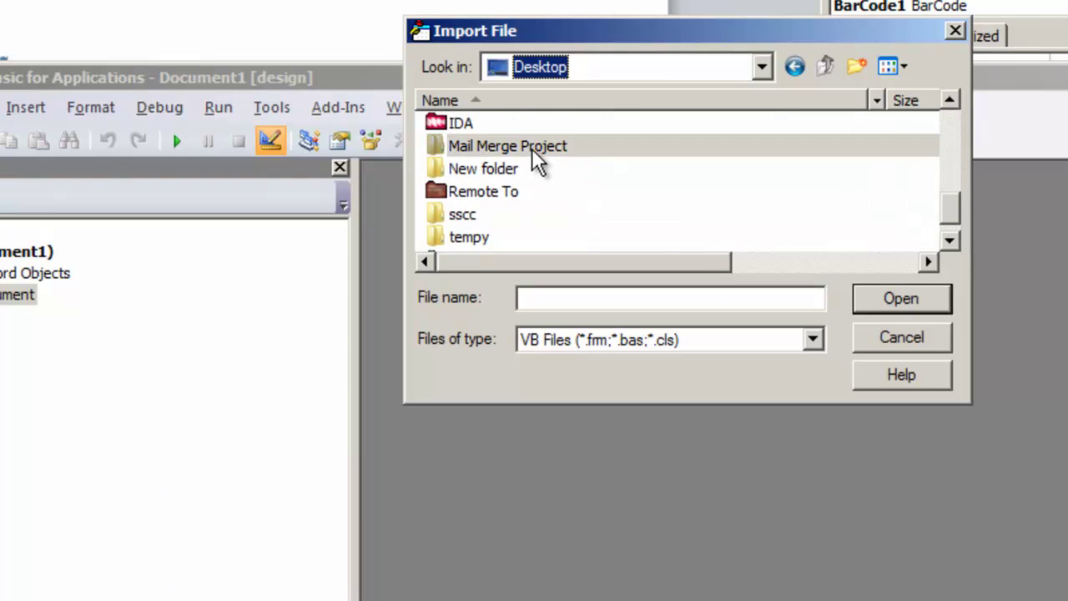
click(636, 150)
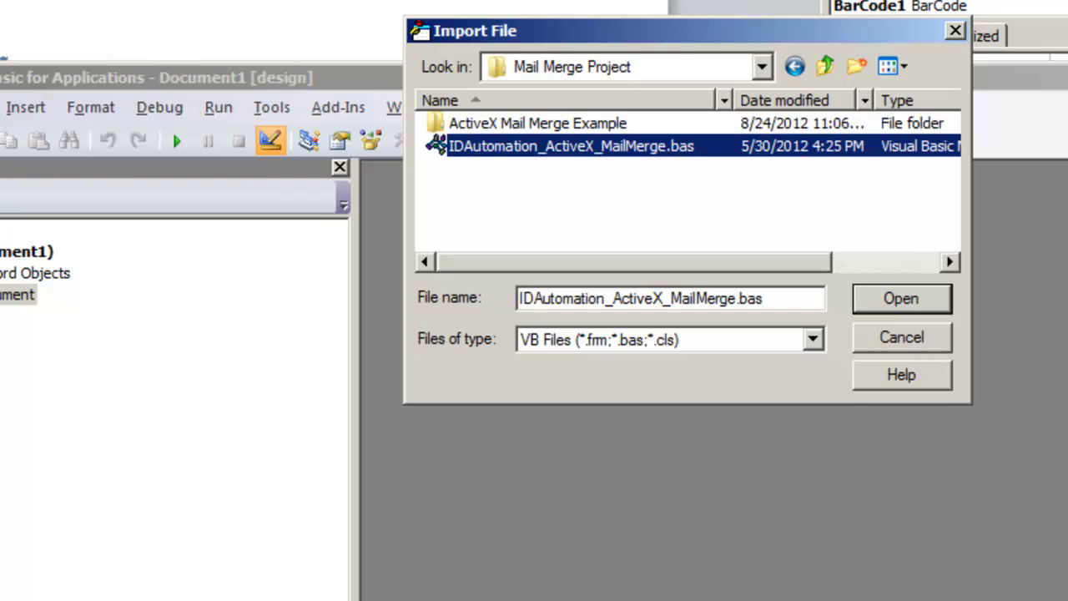
- Finish importing the .bas module and open its code from the Modules folder
click(913, 302)
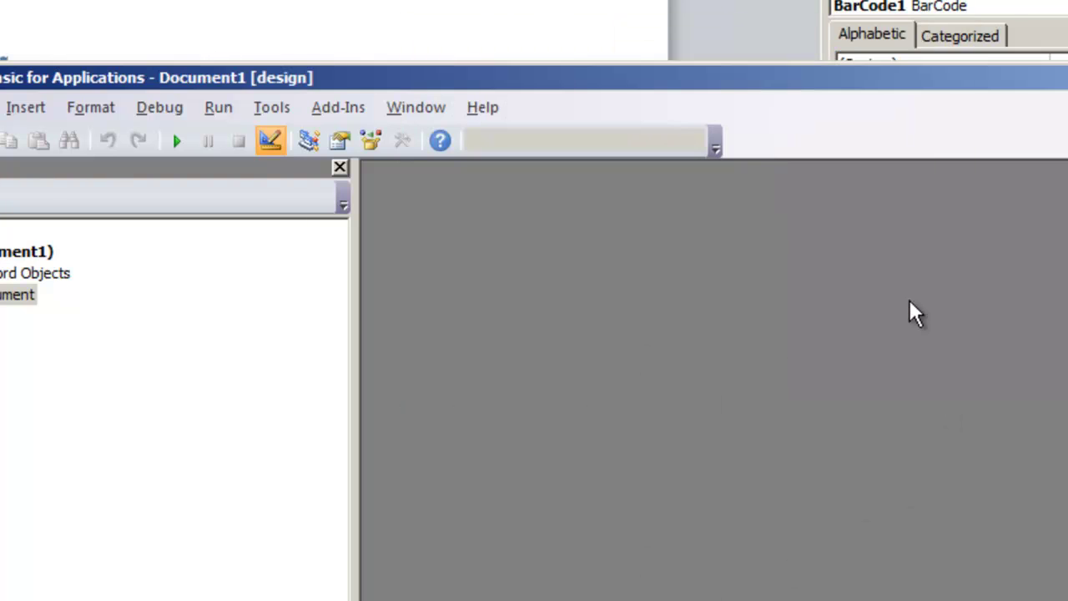
click(50, 260)
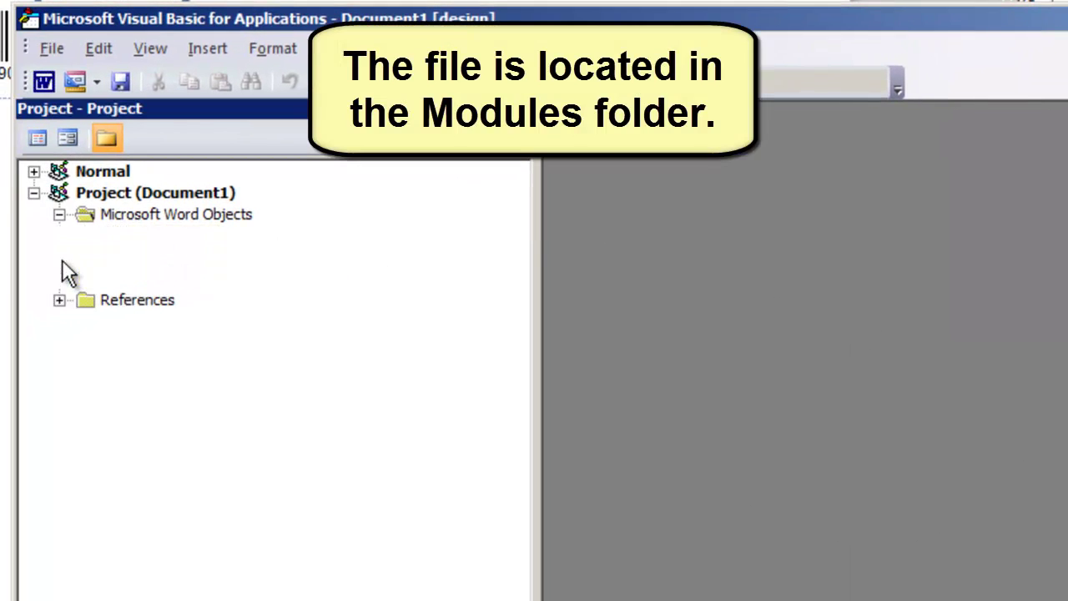
double_click(288, 282)
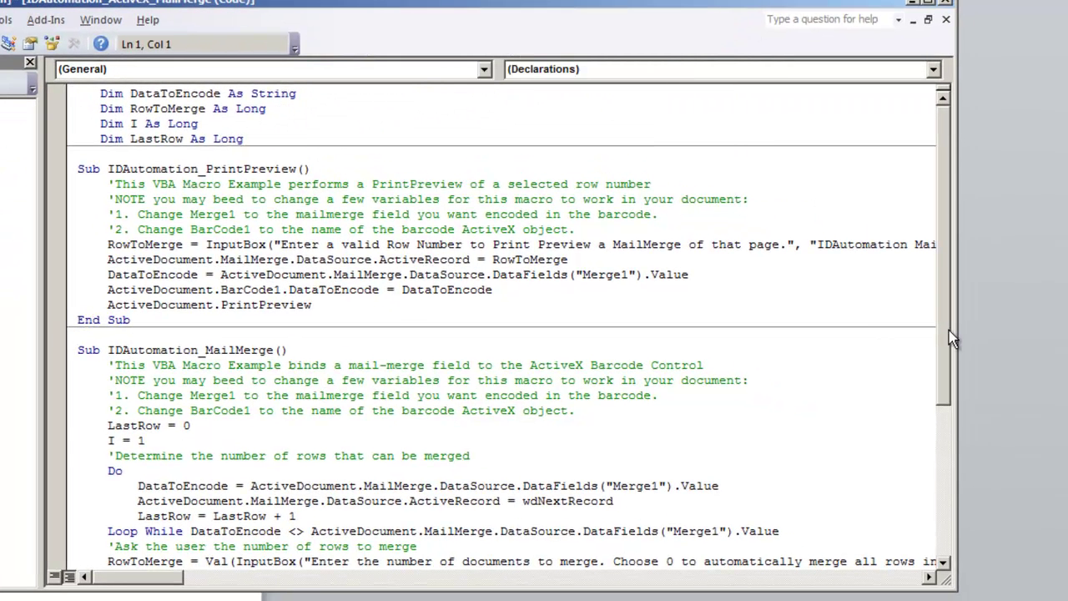
click(927, 19)
click(928, 17)
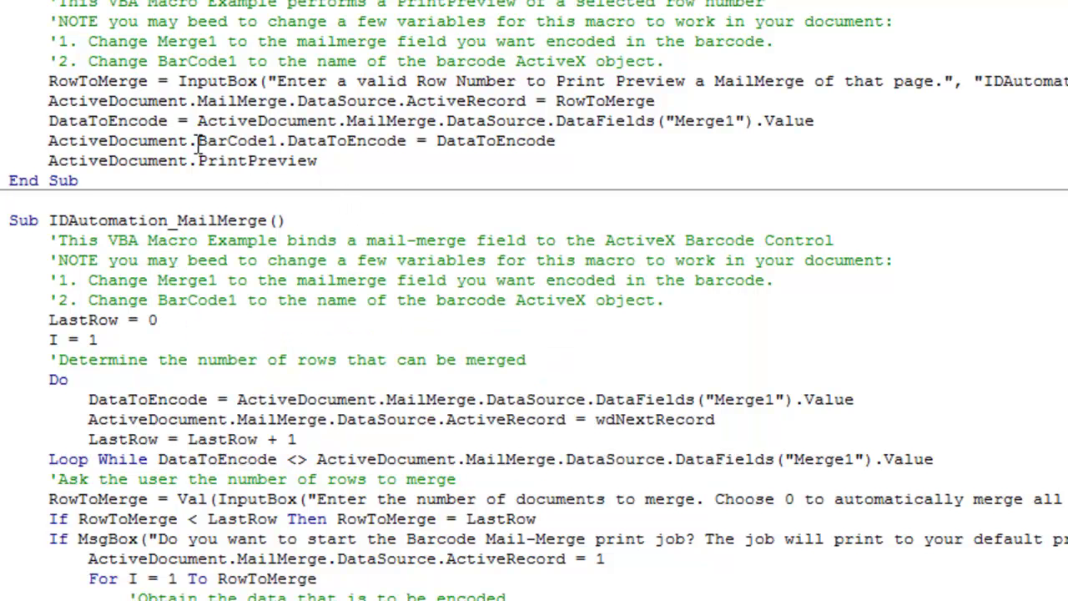
- Select the Merge1 field name in the DataFields line of the macro code
drag(197, 140, 276, 140)
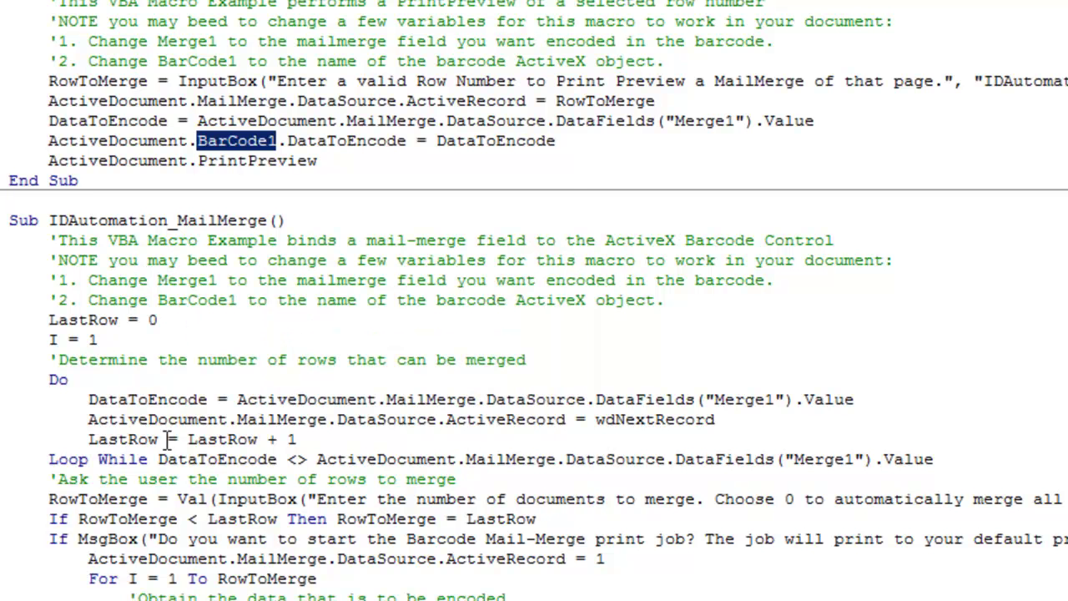
click(635, 157)
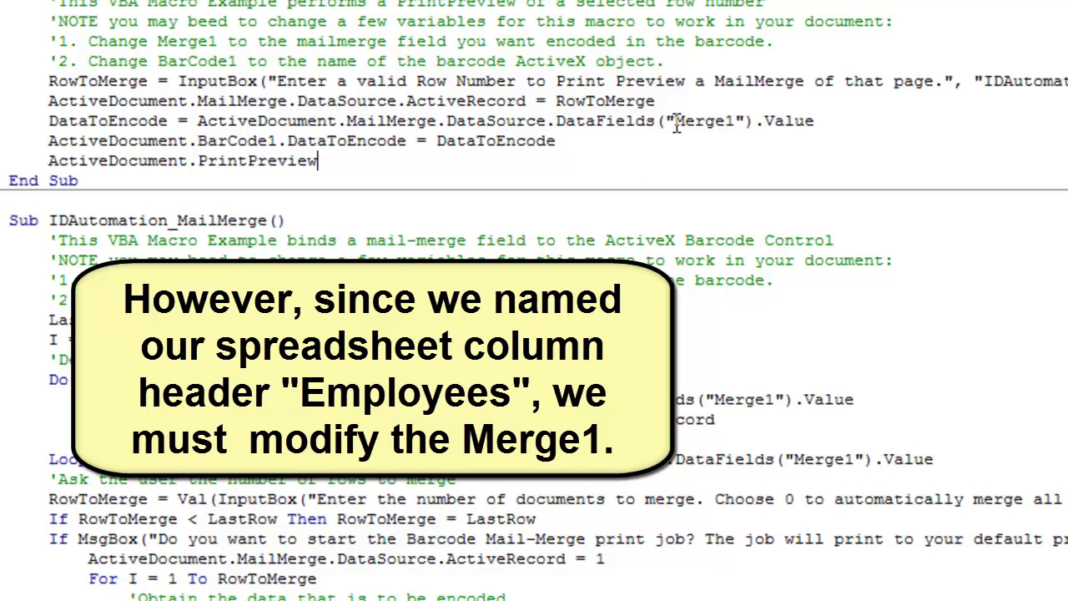
drag(674, 121, 739, 122)
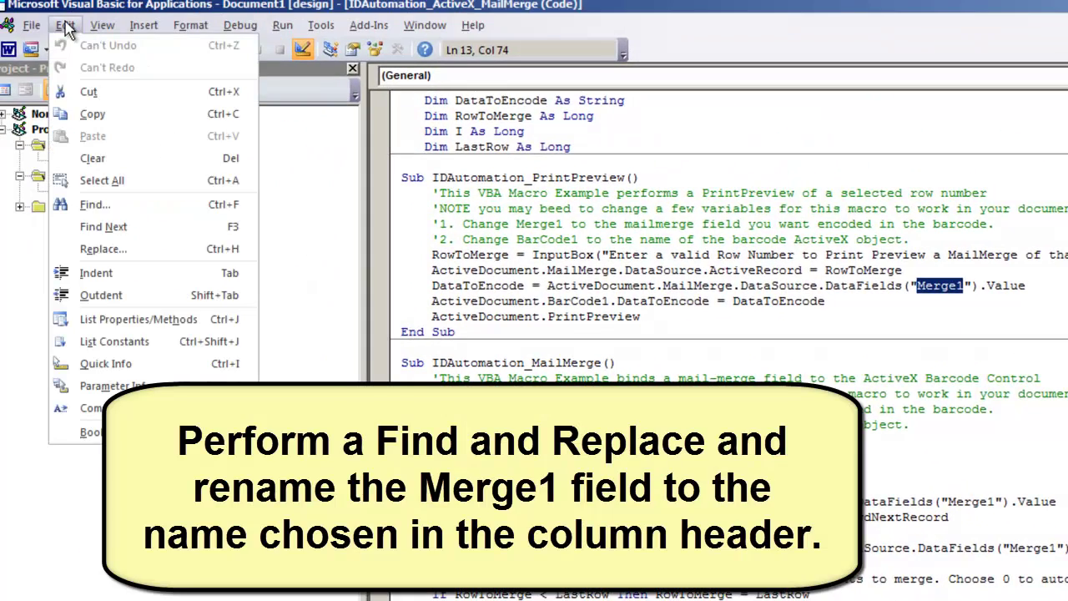
- Use Edit > Replace to change every Merge1 to Employees, six replacements
click(112, 251)
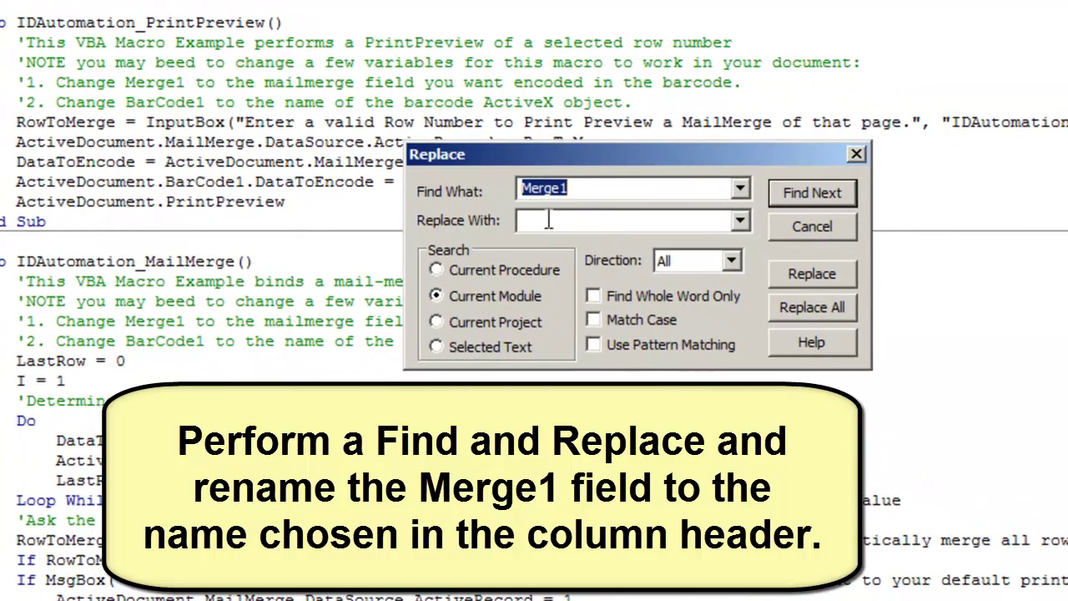
click(548, 220)
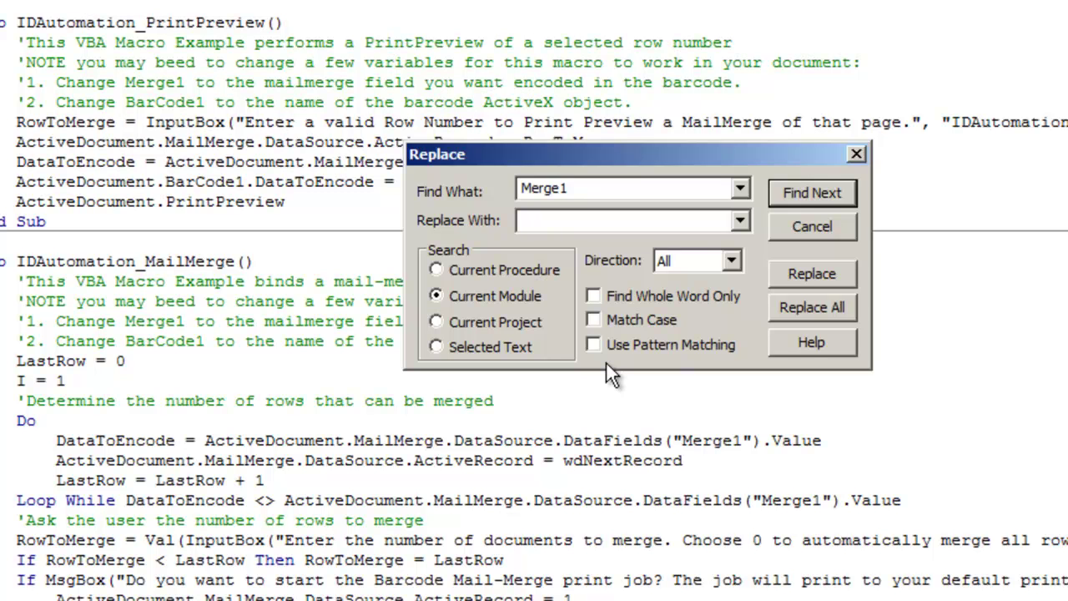
text(Employees)
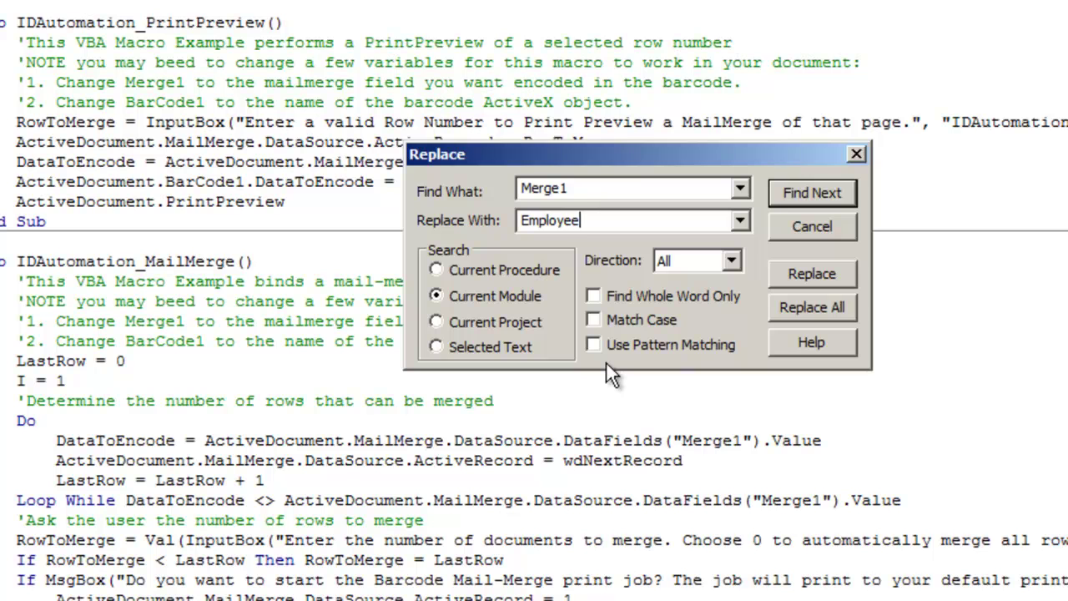
click(810, 310)
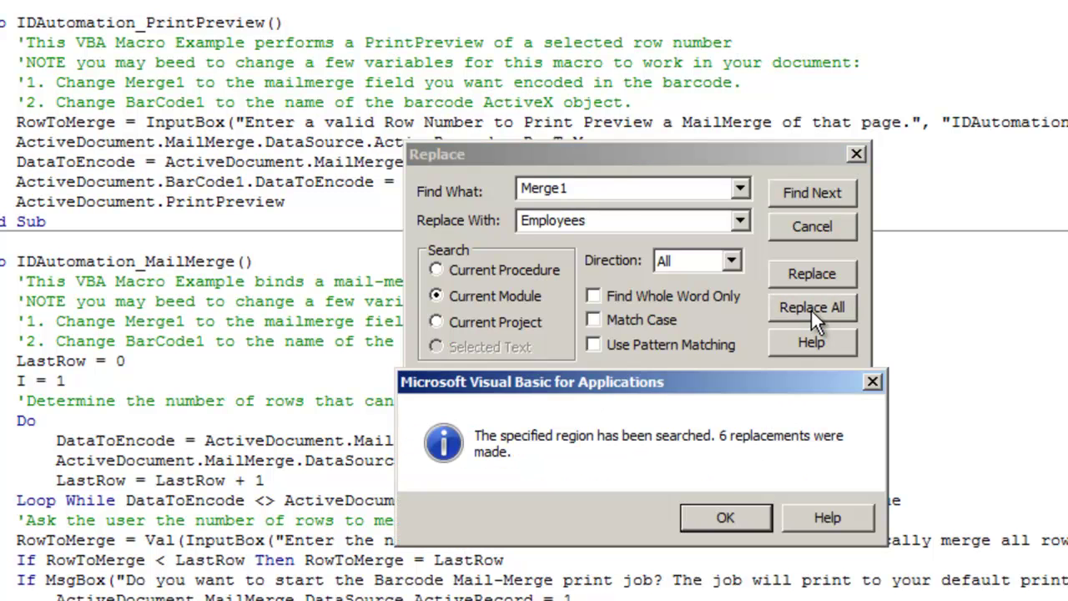
click(727, 513)
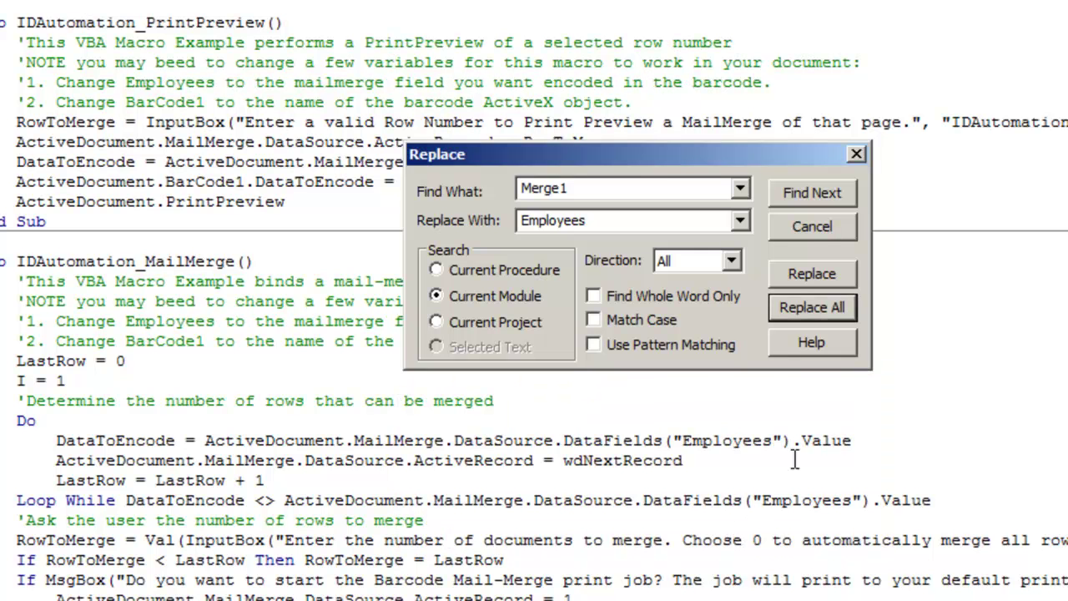
click(857, 155)
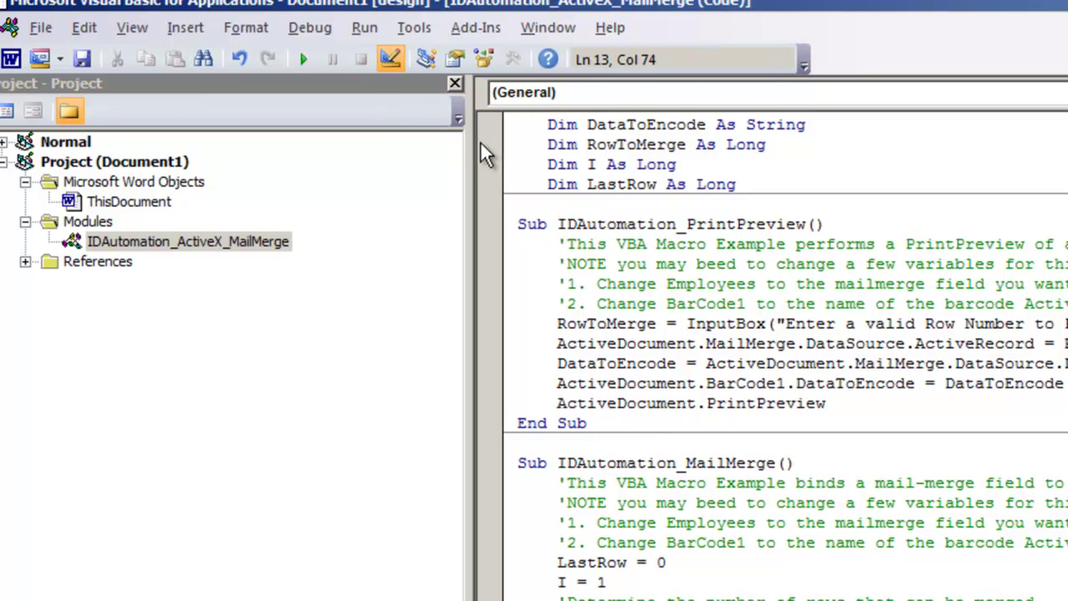
- Close the Visual Basic editor and return to Microsoft Word
click(39, 28)
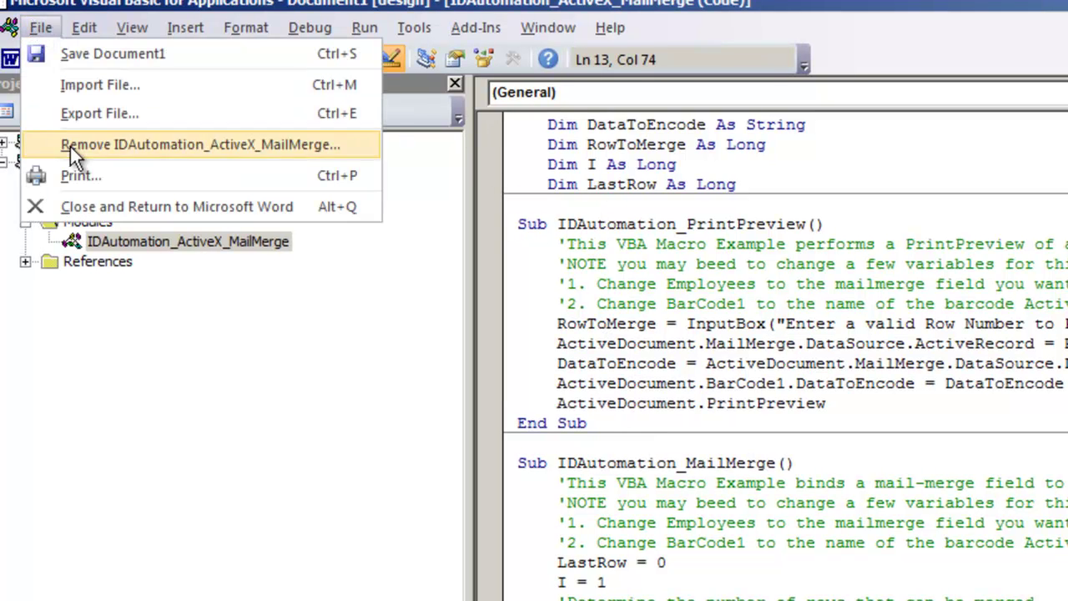
click(121, 215)
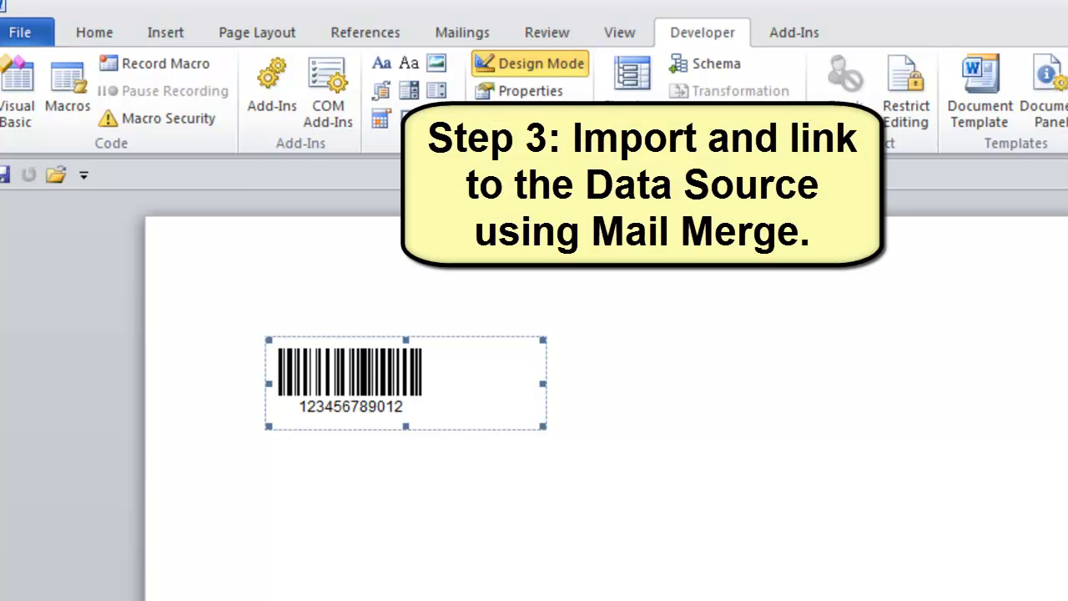
- Launch the Step by Step Mail Merge Wizard from Mailings and advance to step 3
click(468, 32)
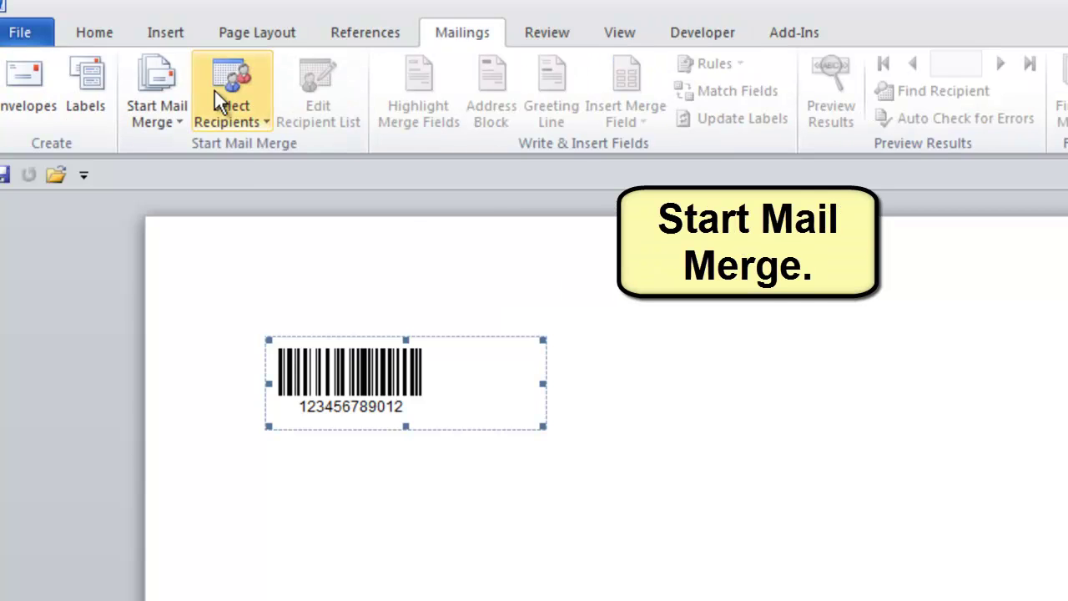
click(167, 129)
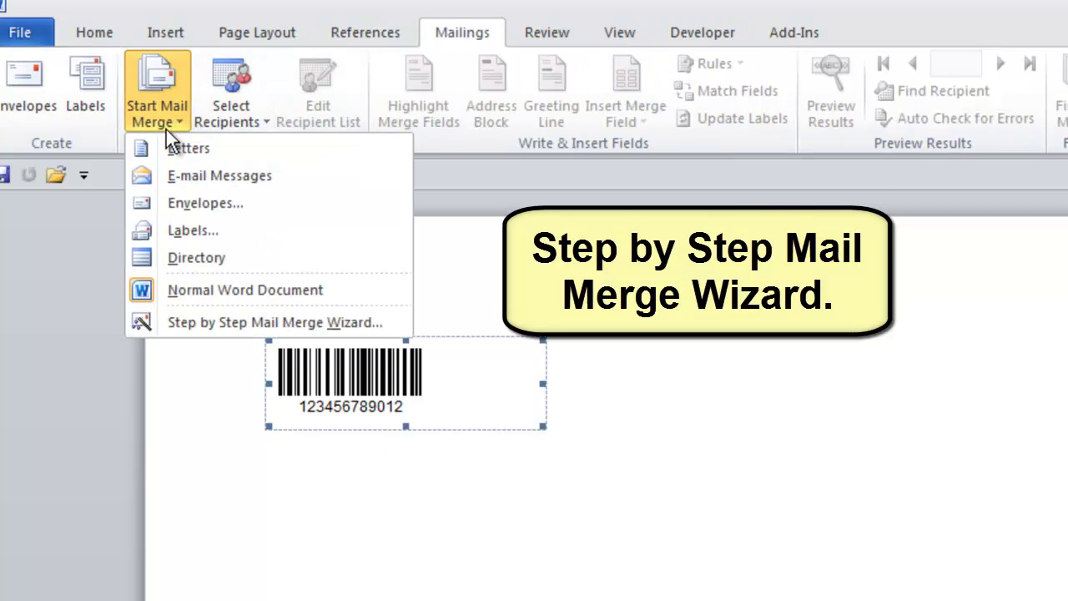
click(177, 328)
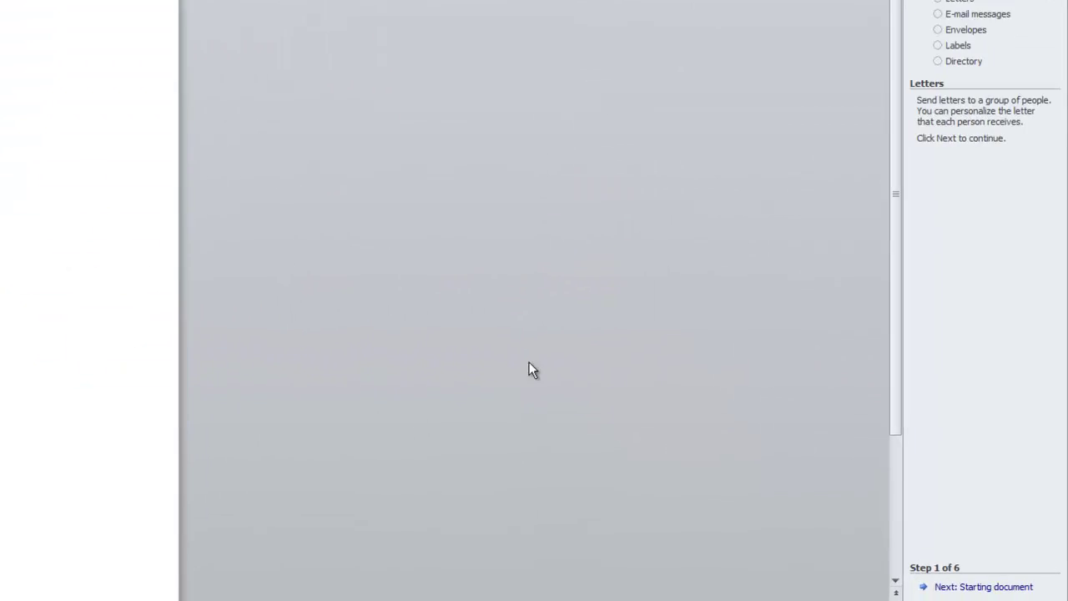
click(951, 588)
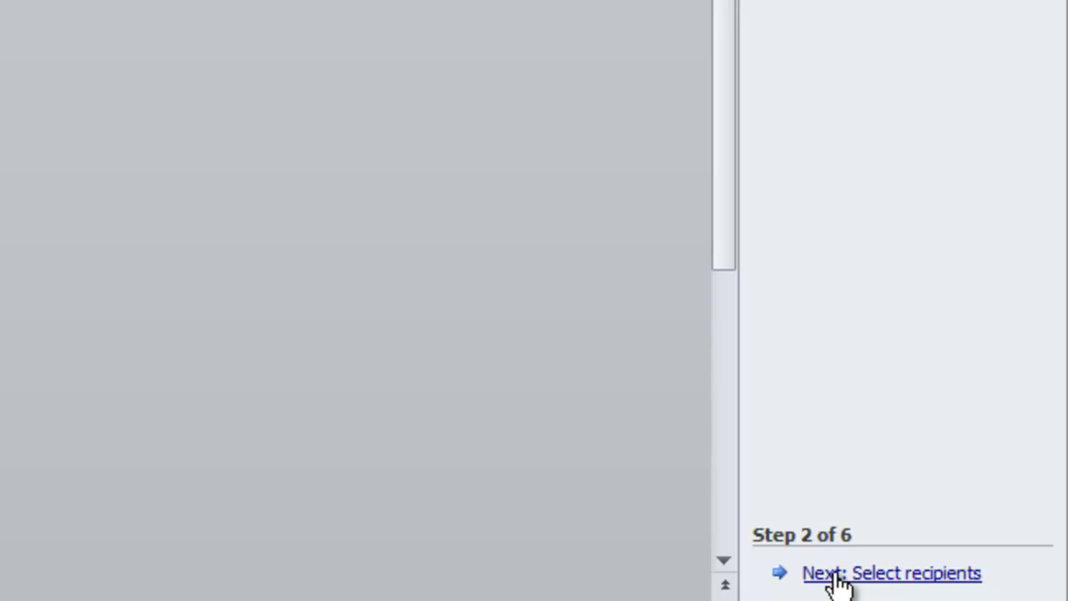
click(915, 584)
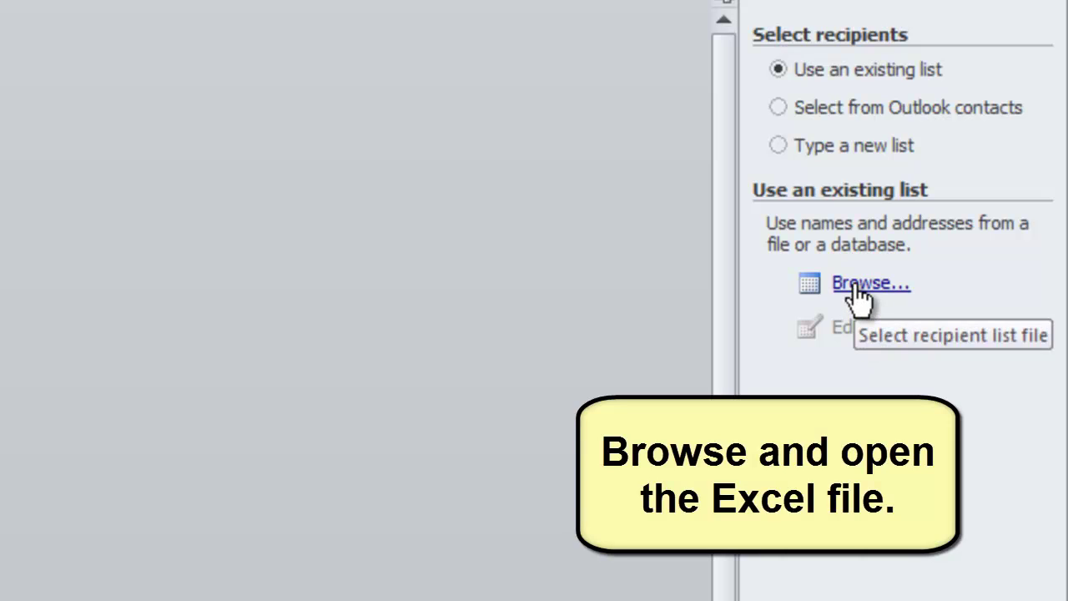
- Browse to Desktop\Mail Merge Project, open Employees.xls and accept the Sheet1$ table
click(859, 284)
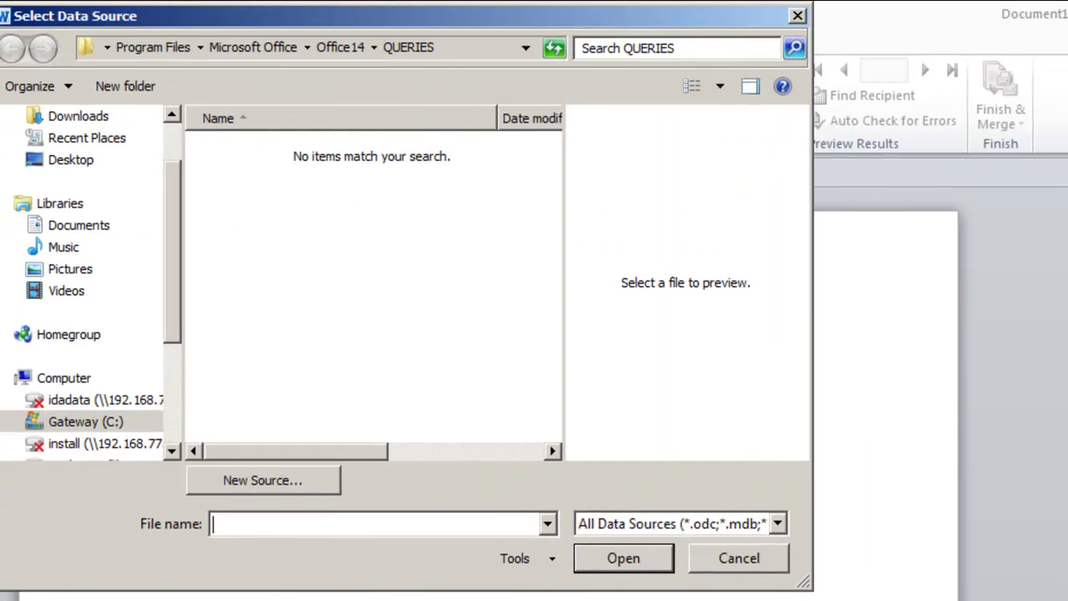
click(81, 160)
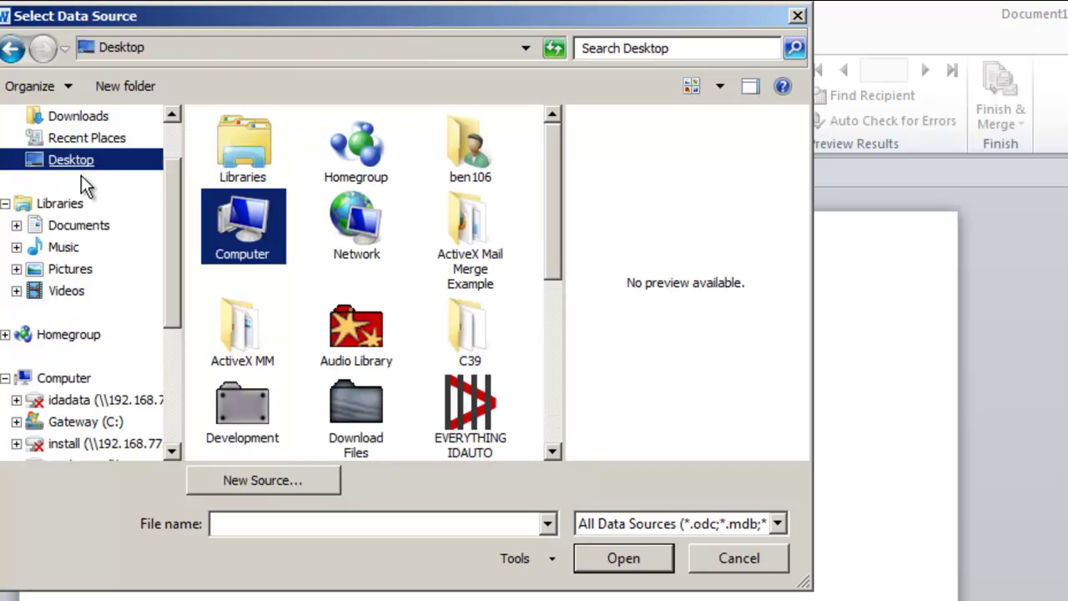
drag(557, 252, 558, 433)
double_click(361, 242)
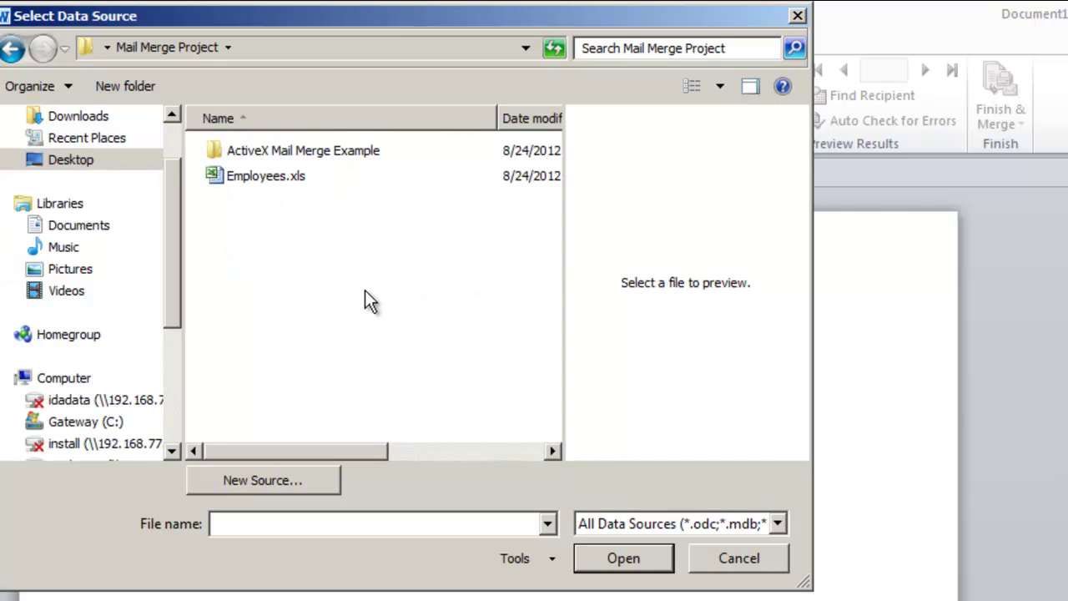
click(268, 183)
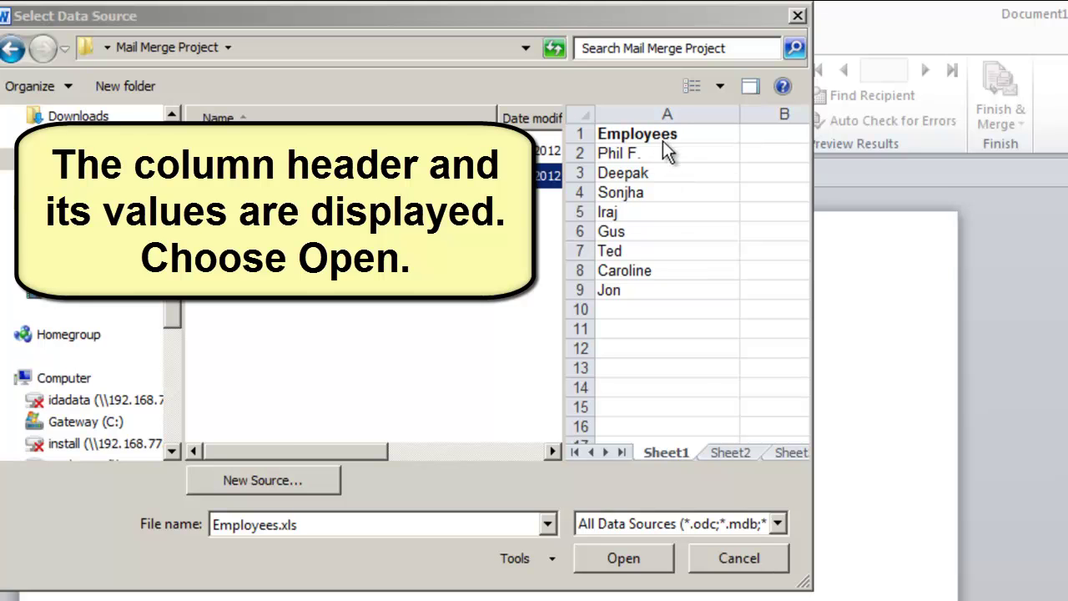
click(624, 558)
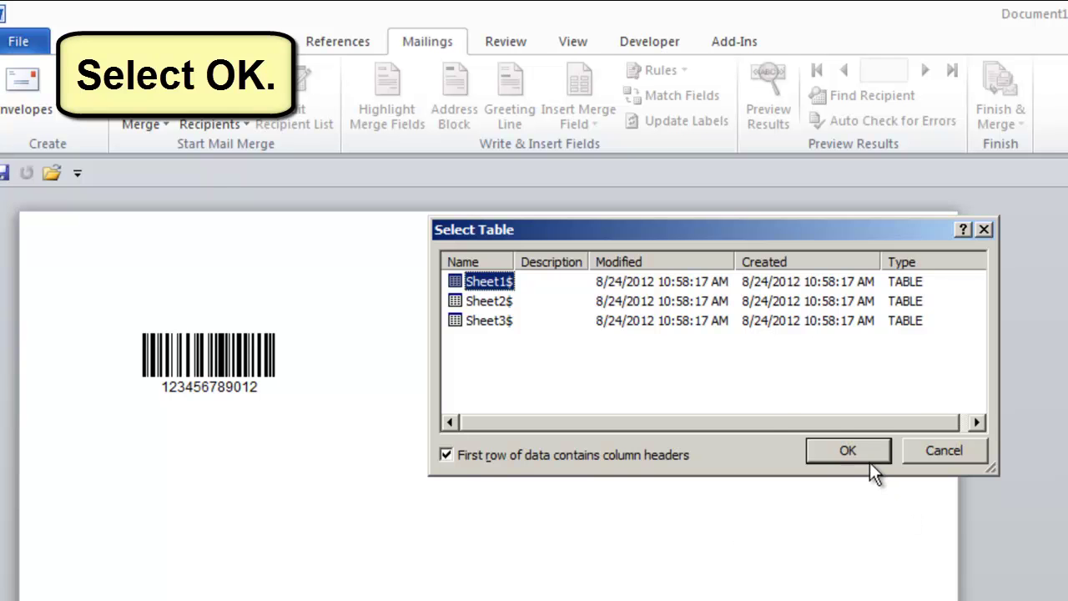
click(863, 460)
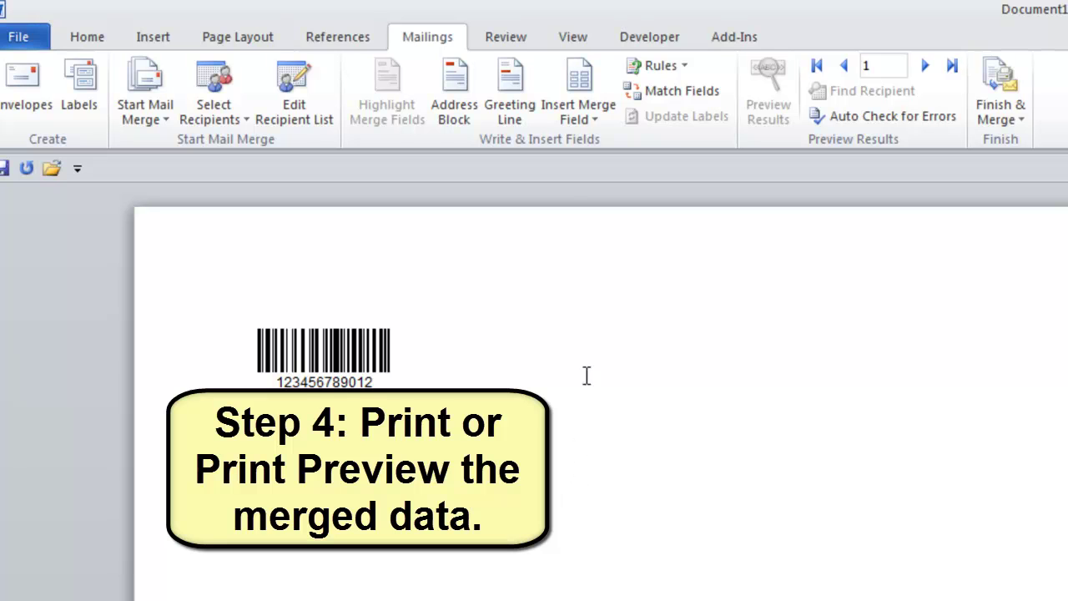
- Open the Developer tab's Macros list and select IDAutomation_PrintPreview
click(650, 37)
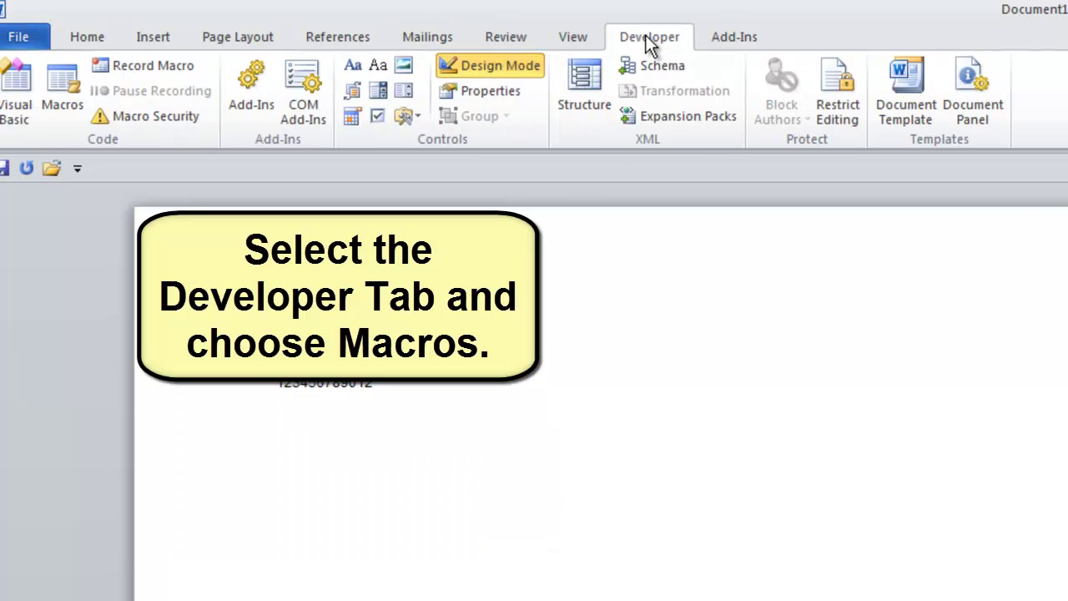
click(60, 87)
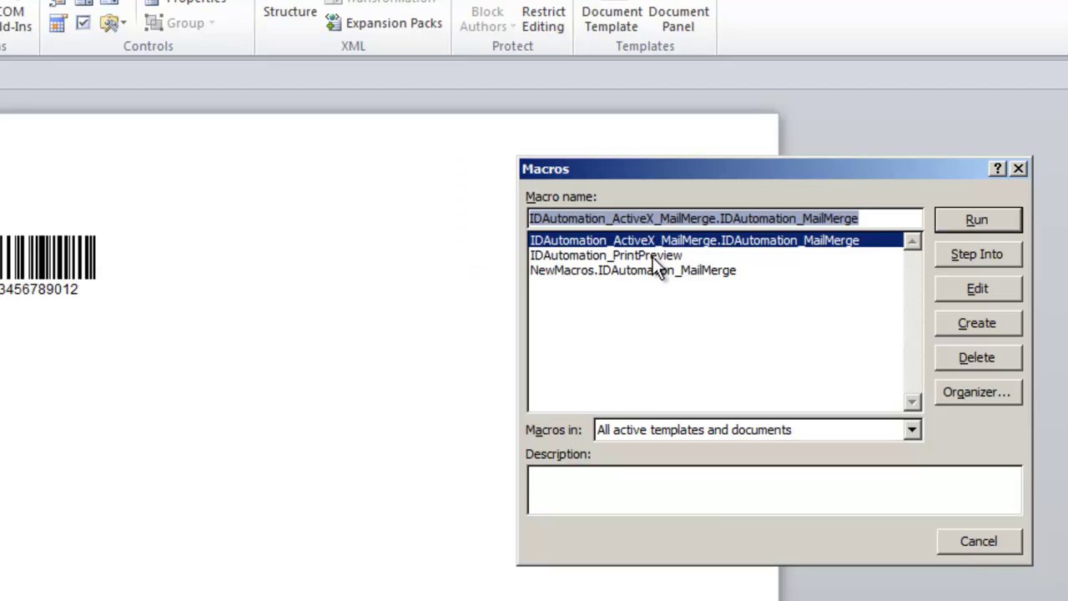
click(653, 257)
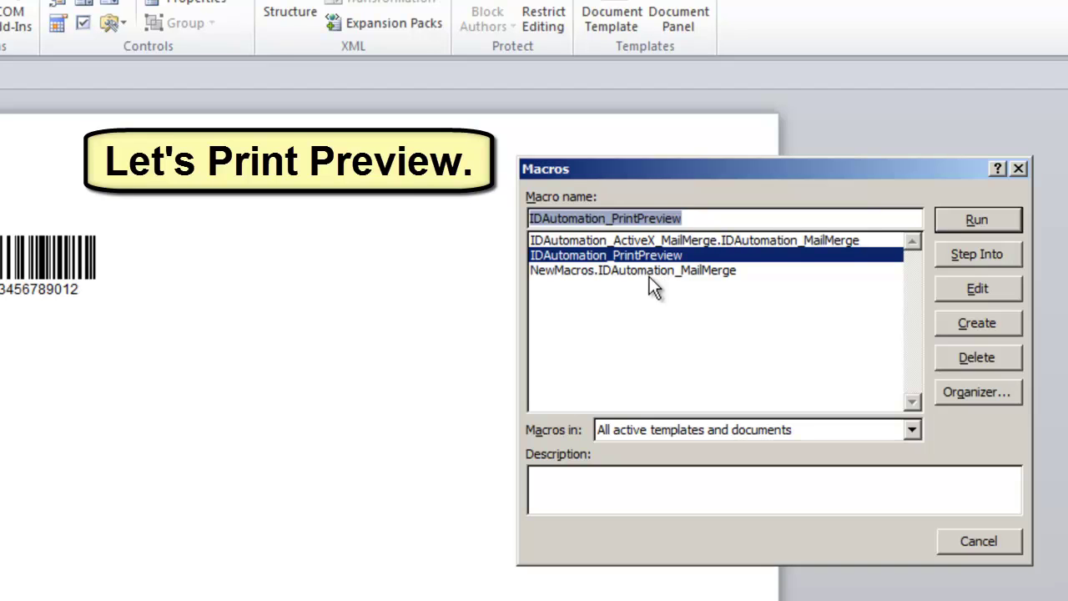
click(618, 241)
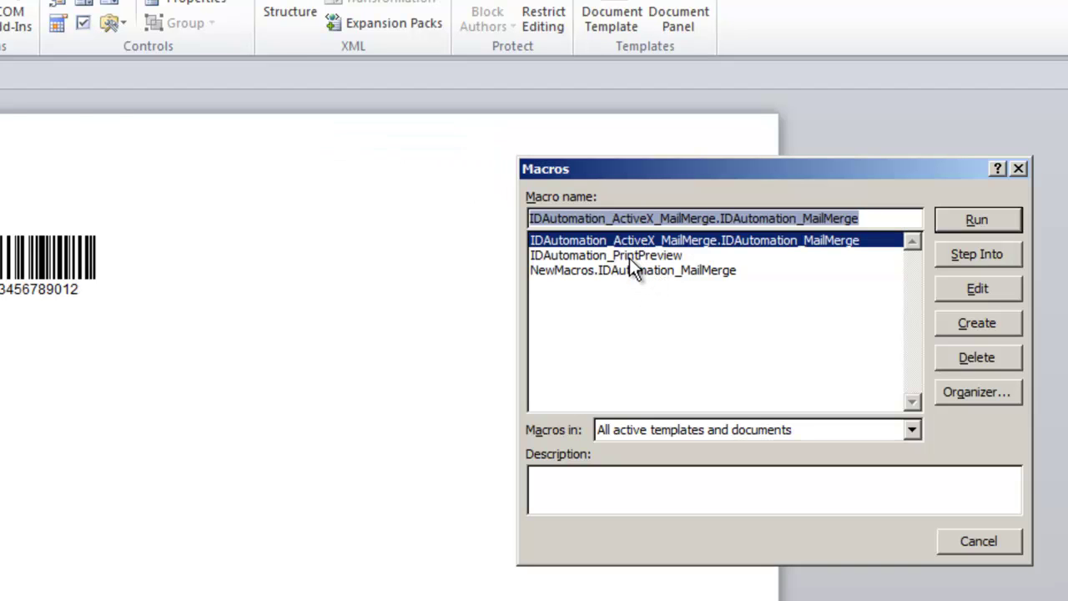
click(630, 257)
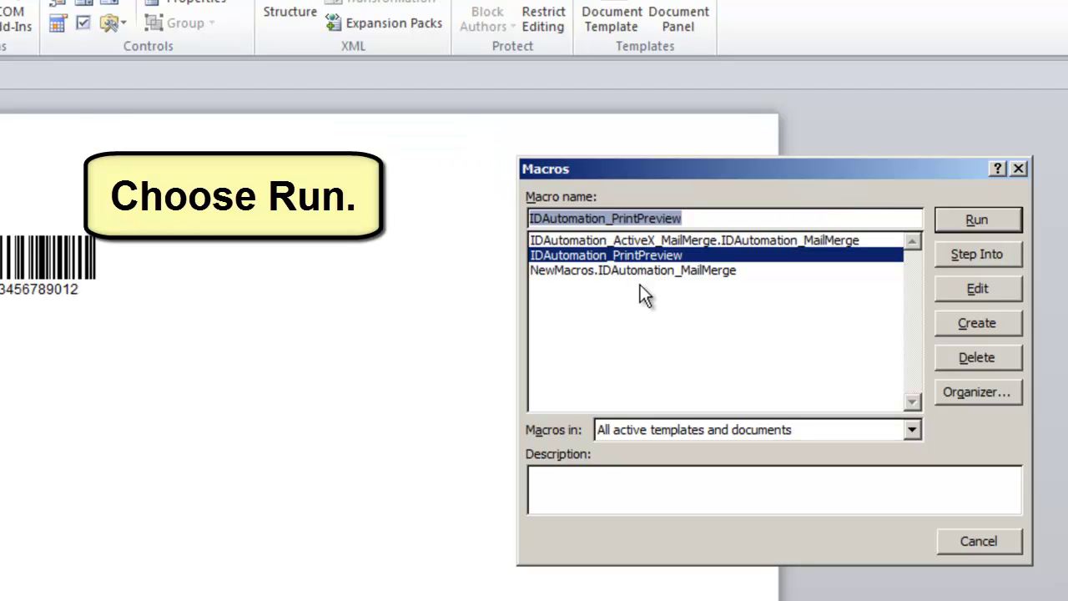
- Run the print preview macro for row 2 so the barcode encodes that employee's name
click(982, 221)
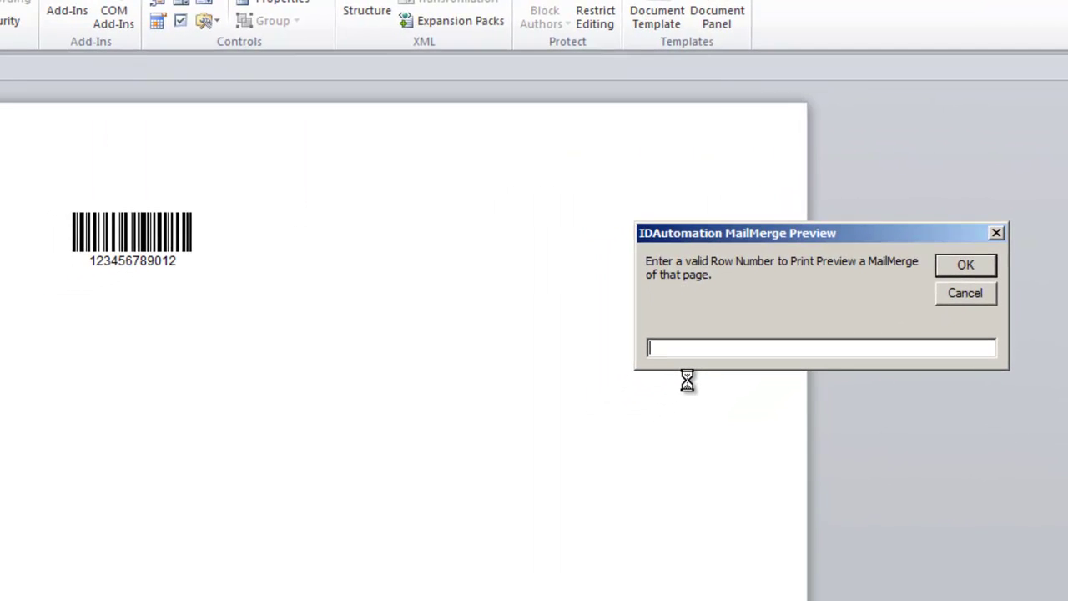
text(2)
click(965, 264)
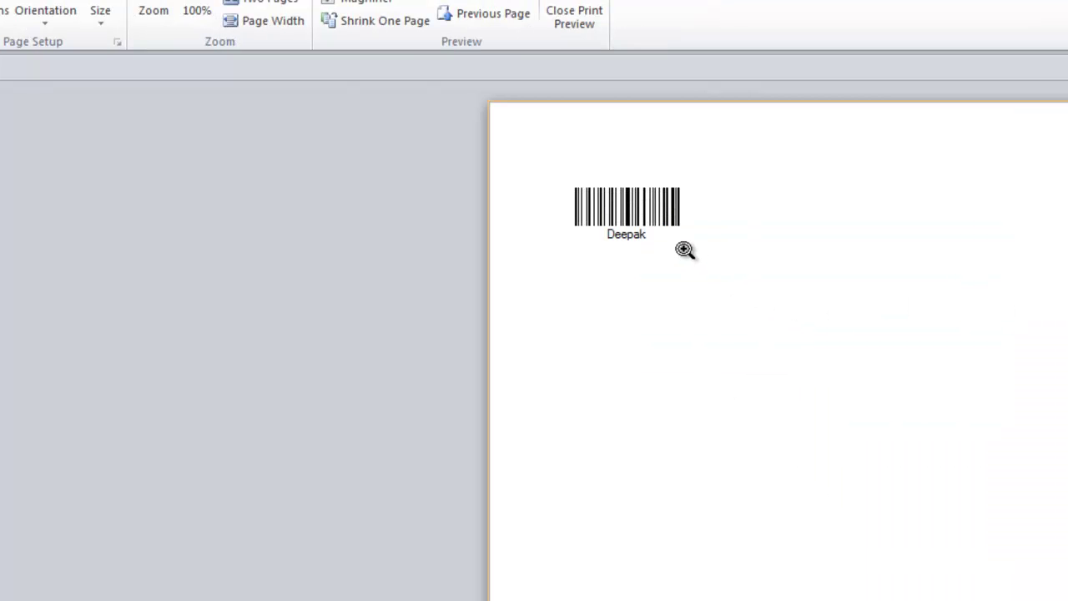